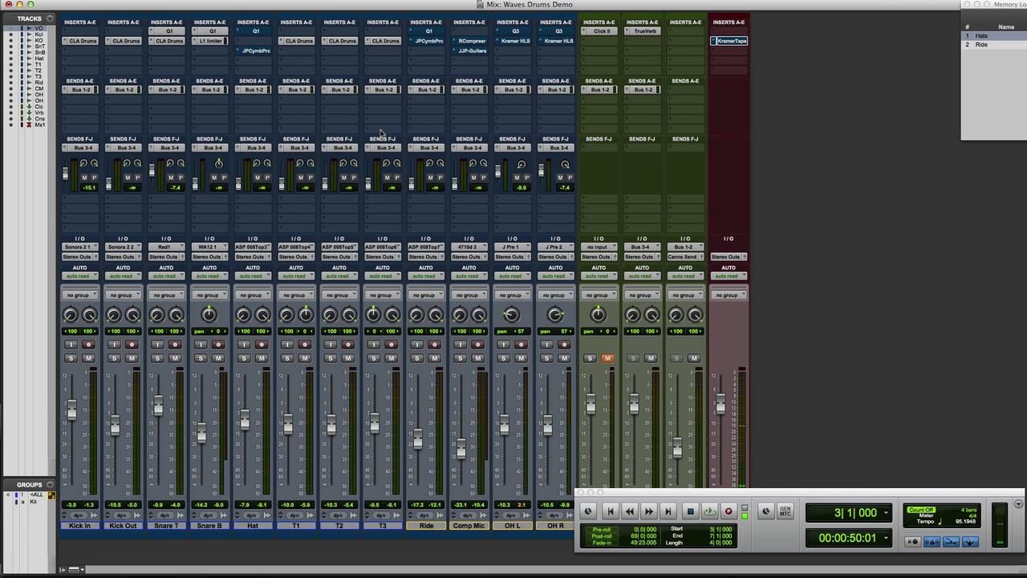
Play the drum mix from the Hats memory location and watch the channel levels in the mixer.
key("super+equal")
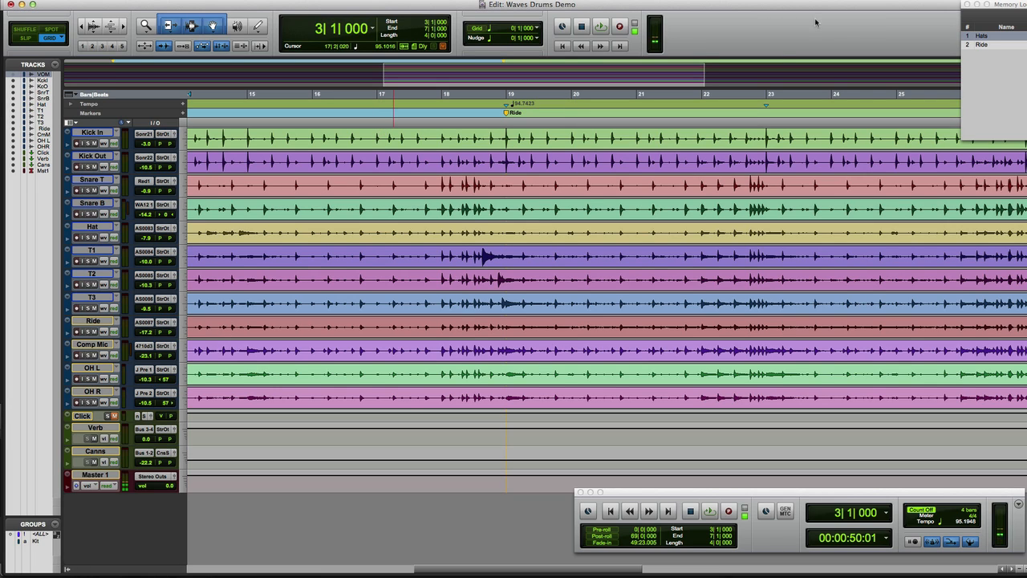
left_click(982, 37)
key("space")
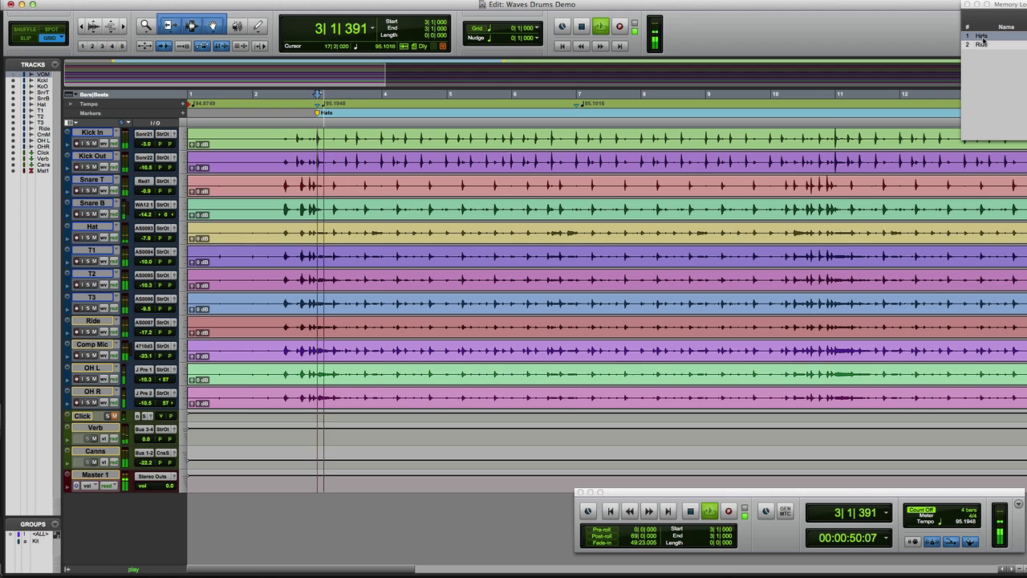
key("super+equal")
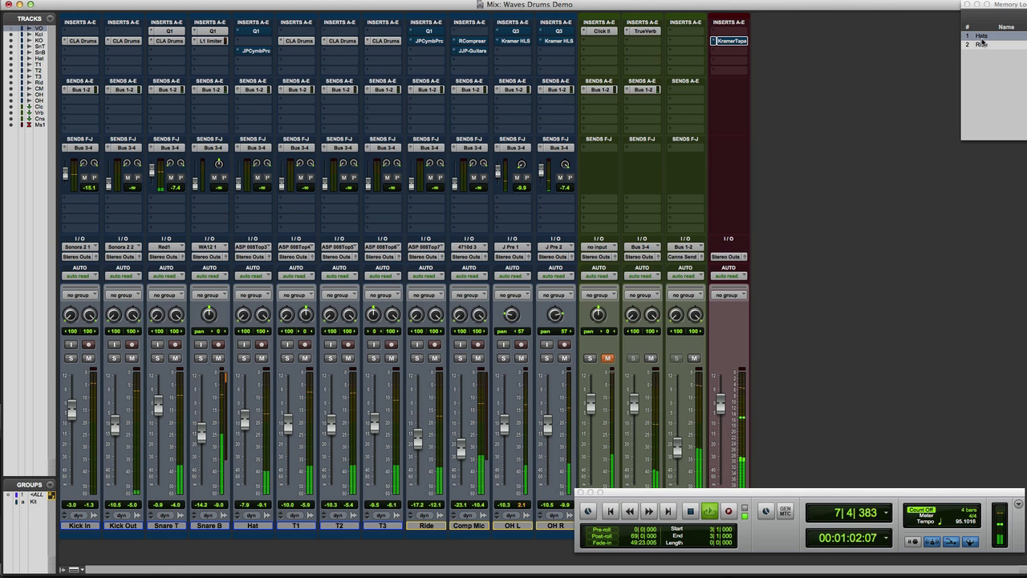
key("space")
Select bars 3 to 7 across all drum tracks in the timeline and return to the mixer.
key("super+equal")
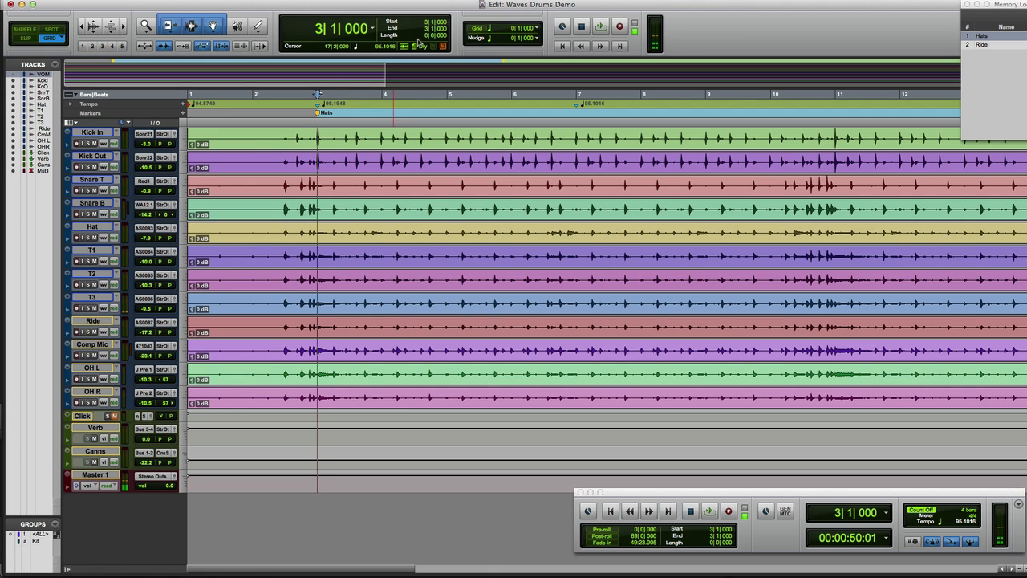
left_click_drag(318, 112, 568, 159)
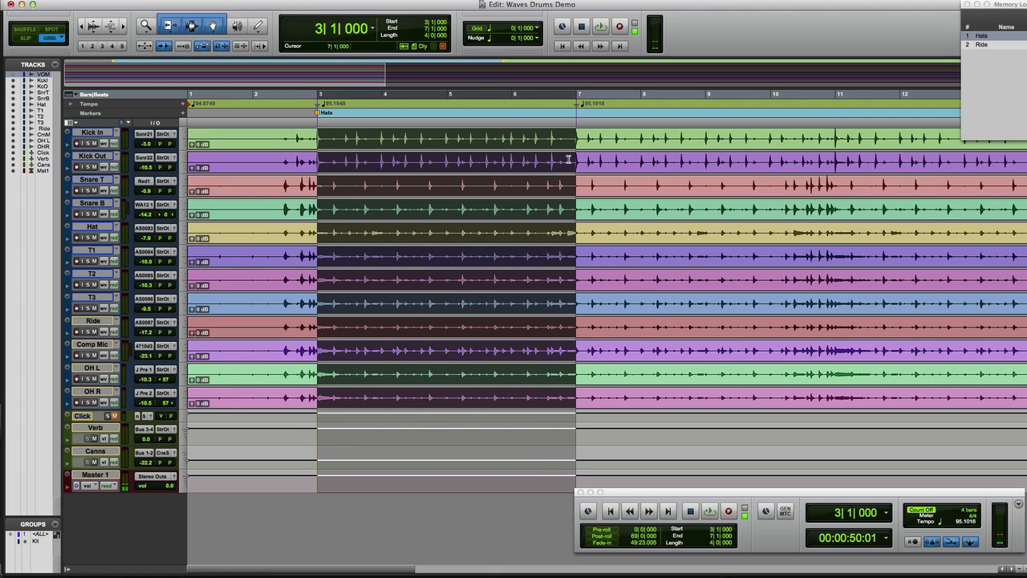
key("super+equal")
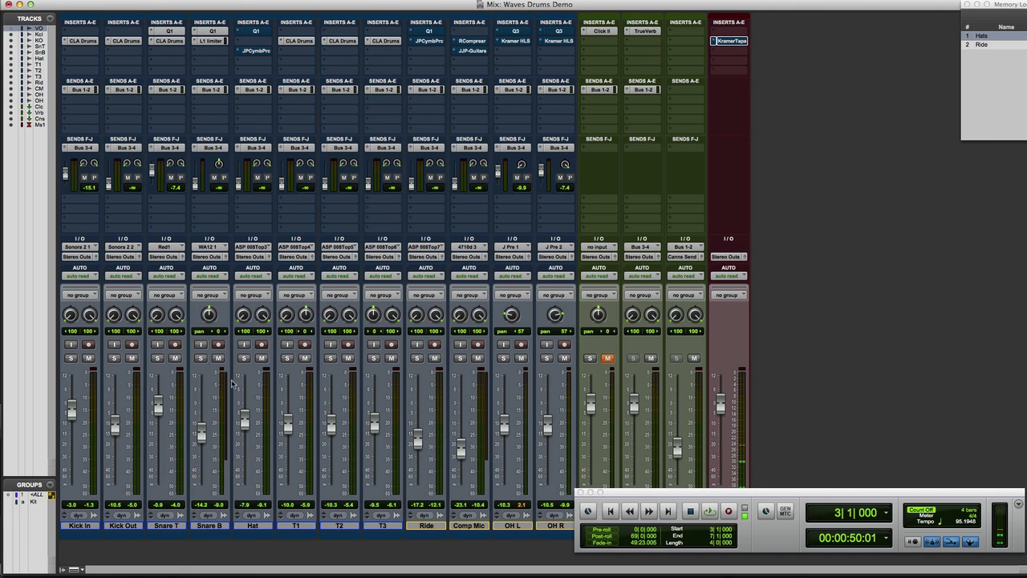
Solo the Hat track, audition the selected bars and raise its fader to -0.1 dB.
left_click(244, 357)
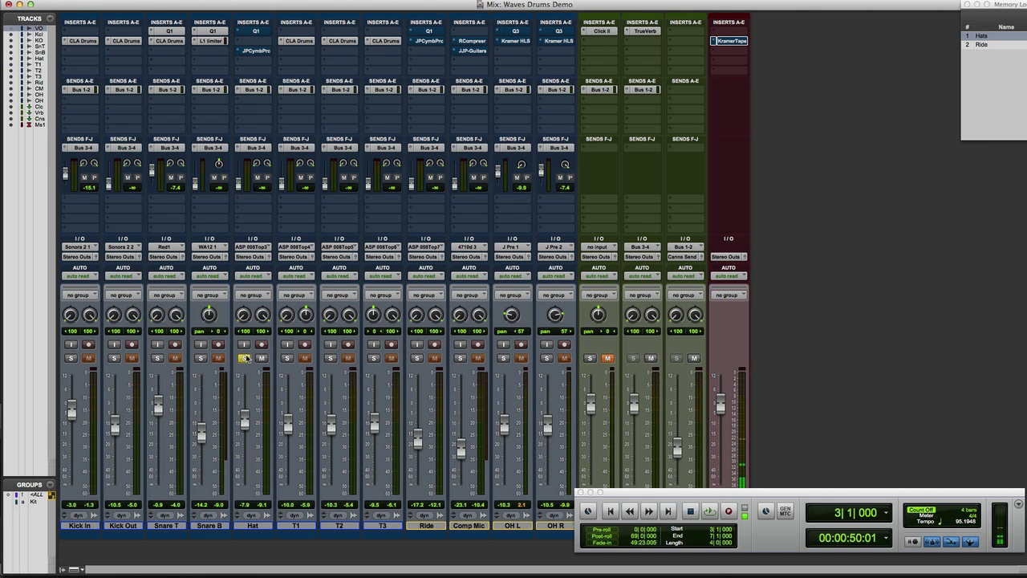
key("space")
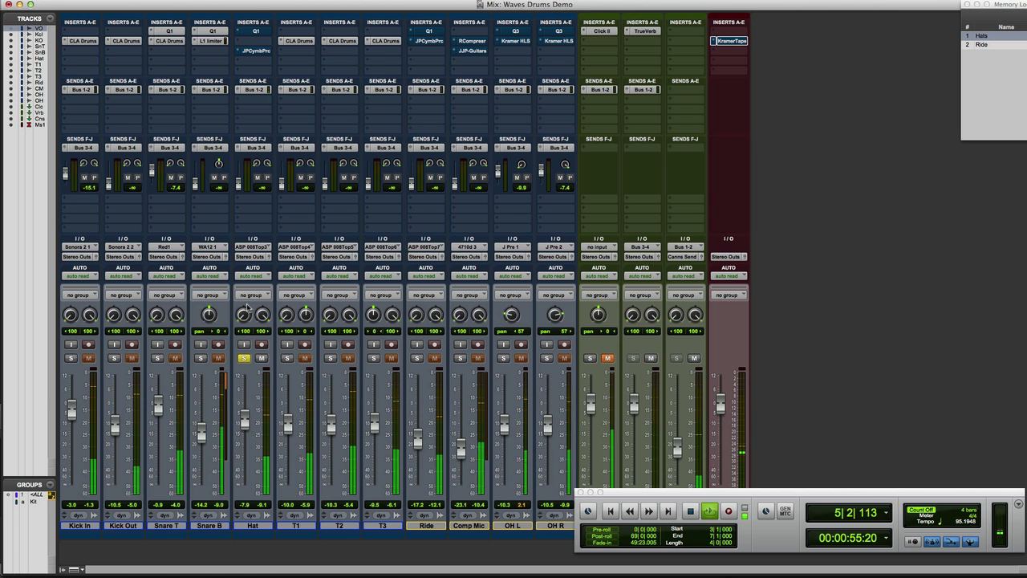
key("space")
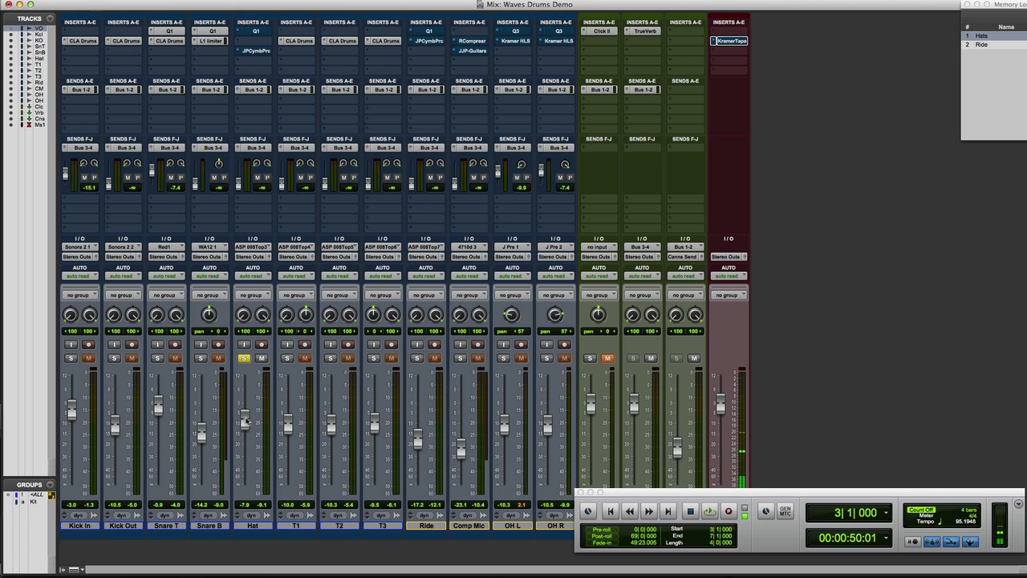
left_click_drag(244, 419, 245, 406)
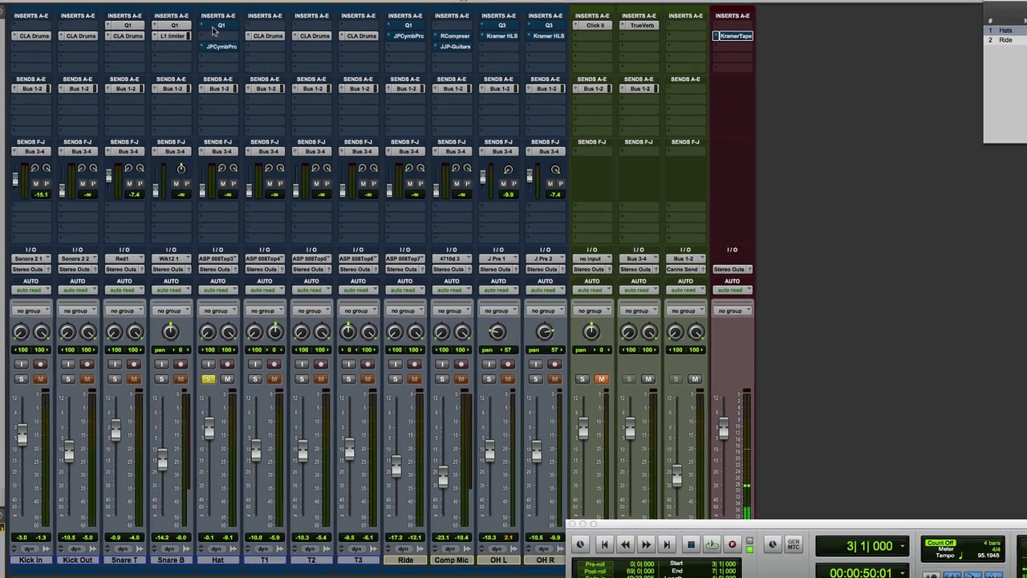
Take the Q1 equalizer and the JJP-Cymb-Perc insert on the Hat track out of bypass.
left_click(253, 30)
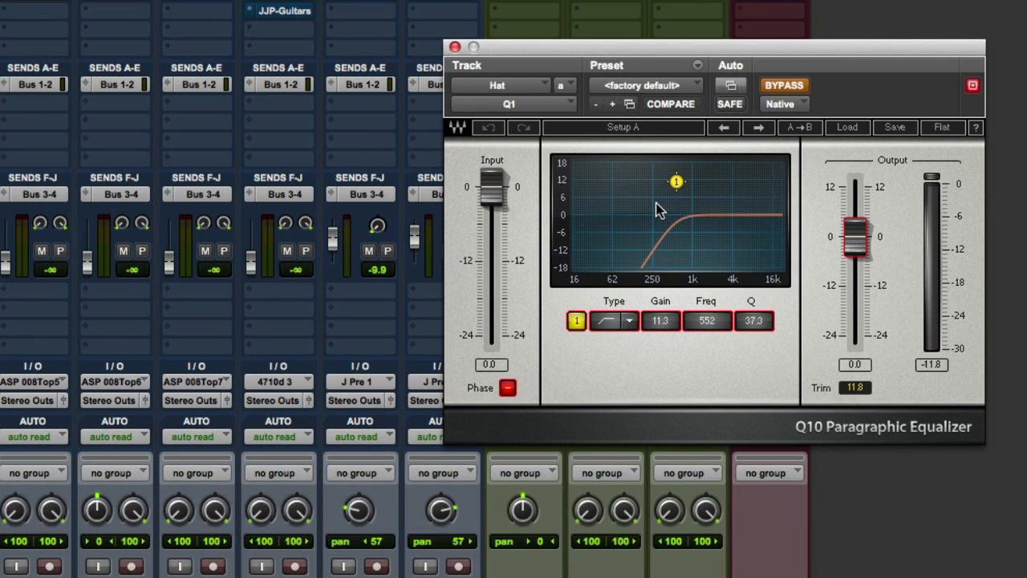
left_click(783, 87)
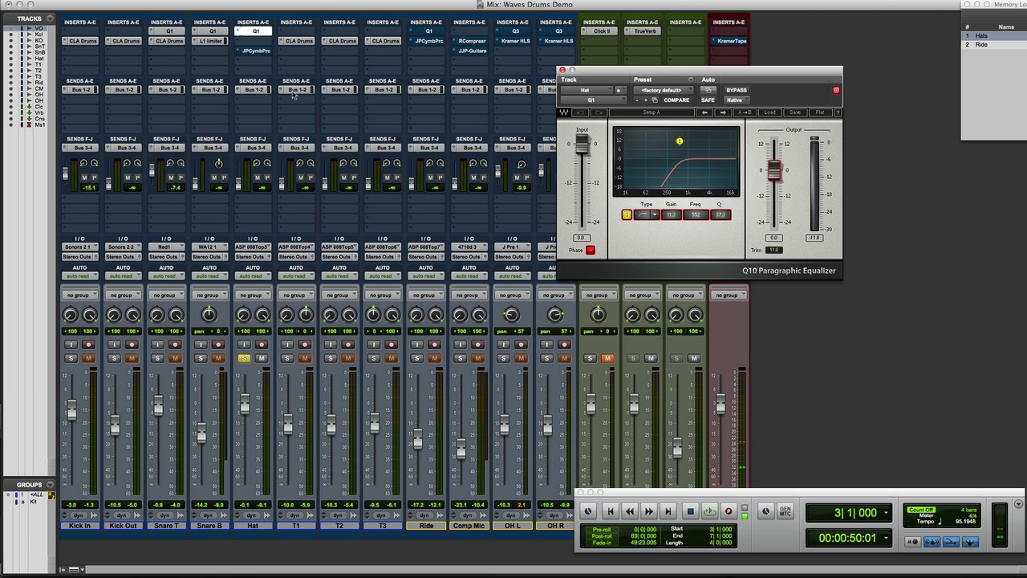
left_click(257, 51)
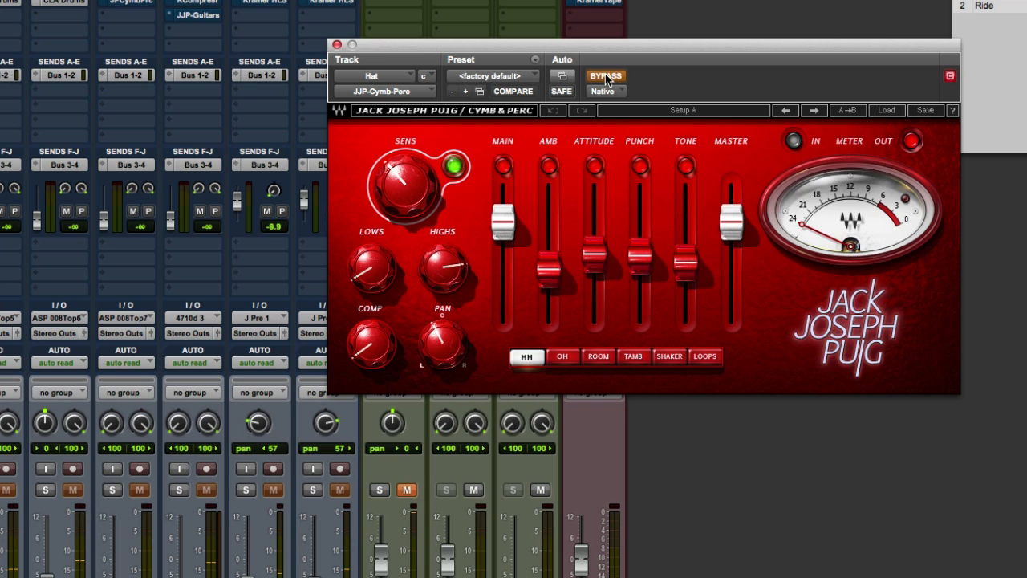
left_click(606, 77)
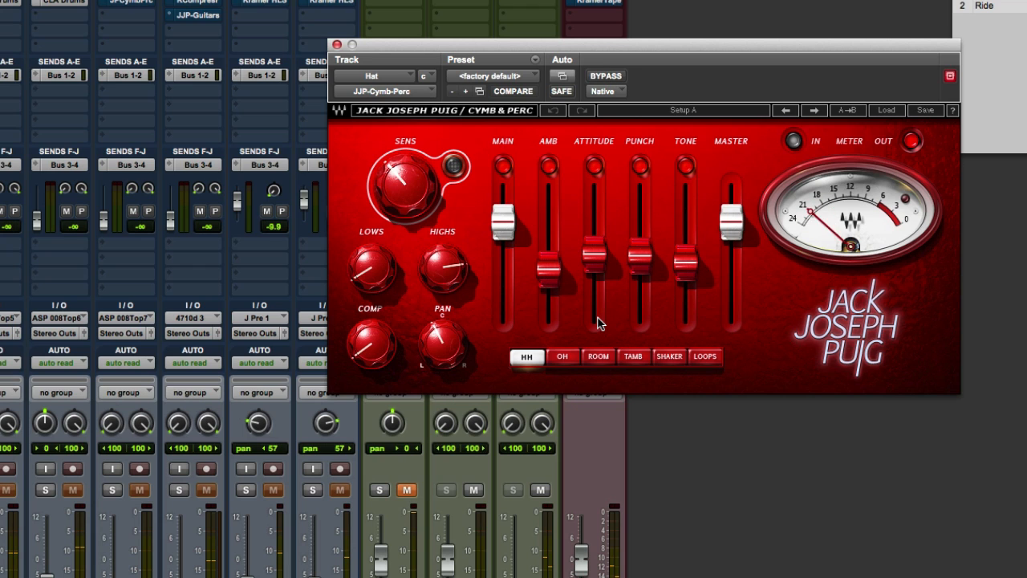
Unsolo the Hat, set its Bus 3-4 send to -6.1 dB and lower its fader to -5.9 dB.
left_click(367, 292)
left_click(140, 489)
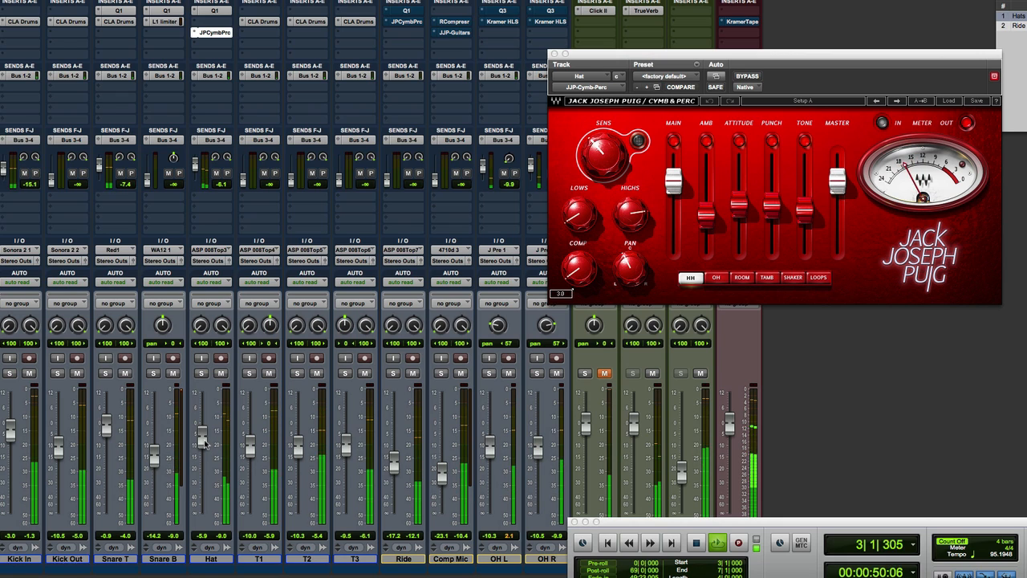
key("space")
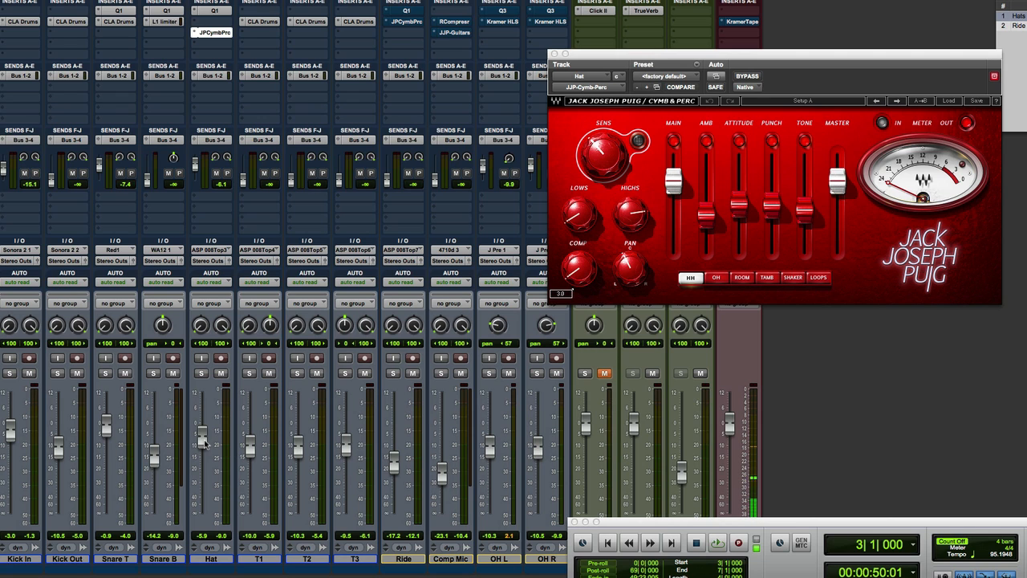
Compare the Hat soloed and within the full kit during playback, leaving its fader at -5.9 dB.
key("space")
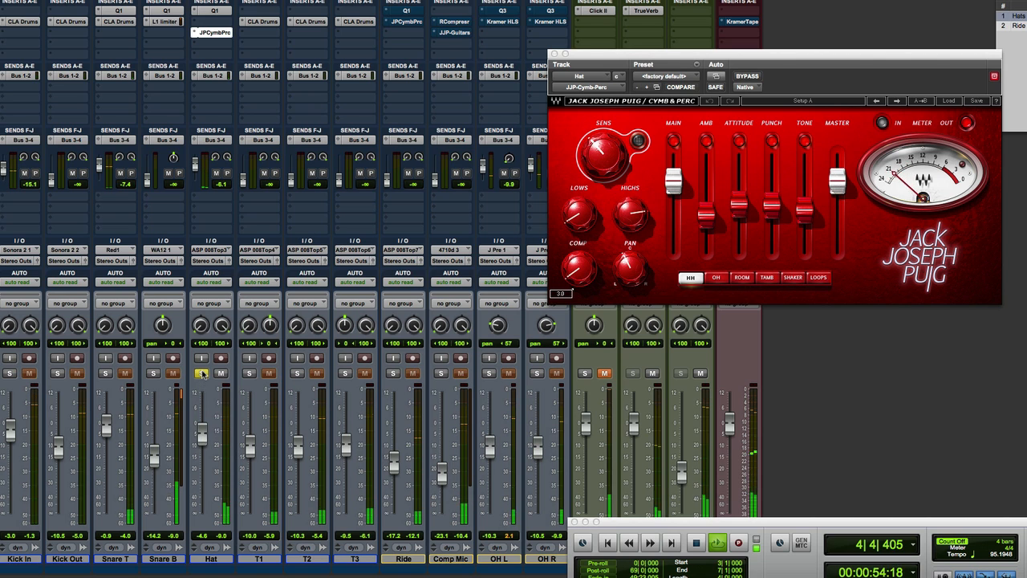
left_click(201, 373)
left_click(202, 373)
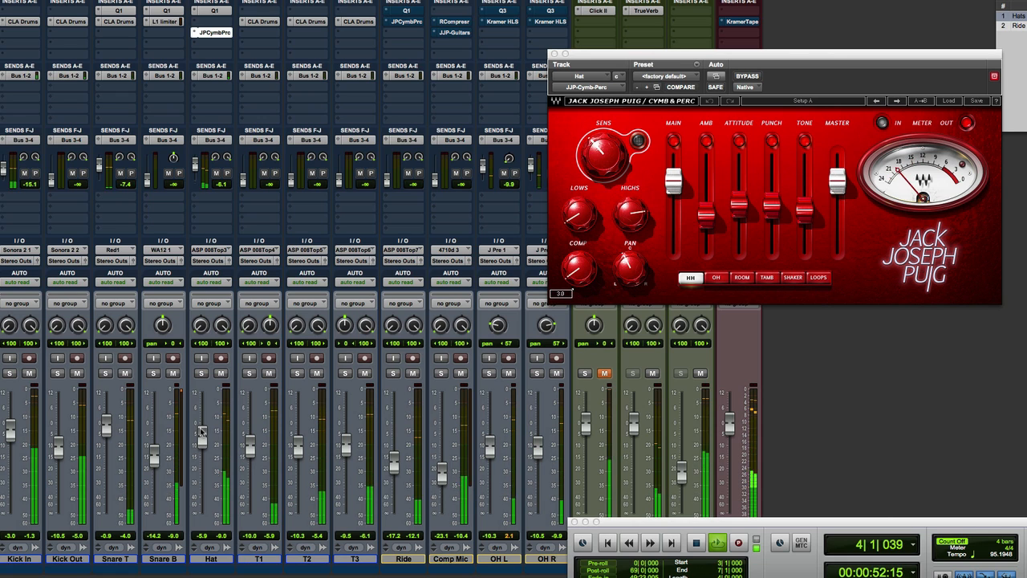
key("space")
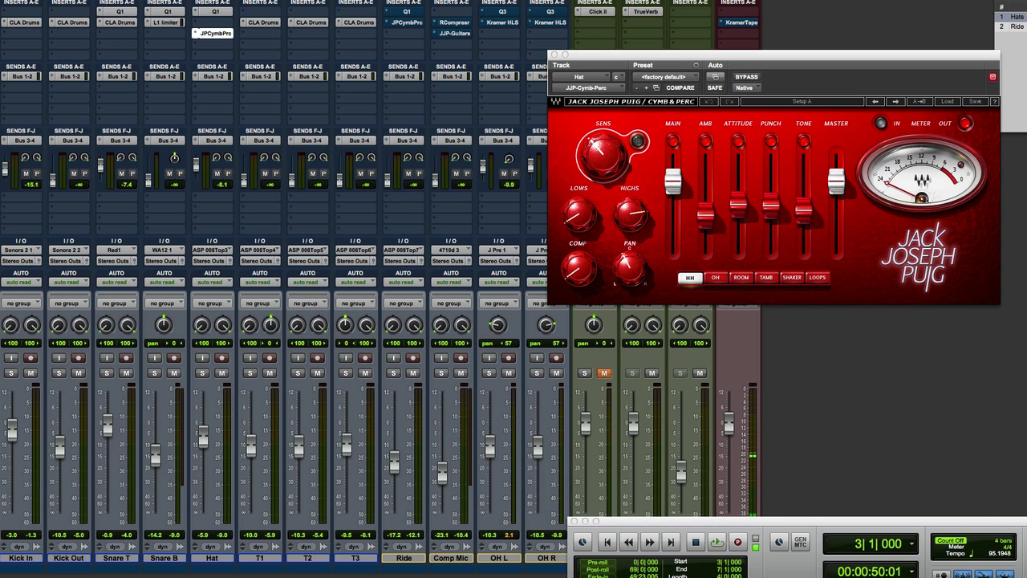
Recall the Ride memory location, check bars 19 to 23 in the timeline and return to the mixer.
left_click(1016, 26)
key("super+equal")
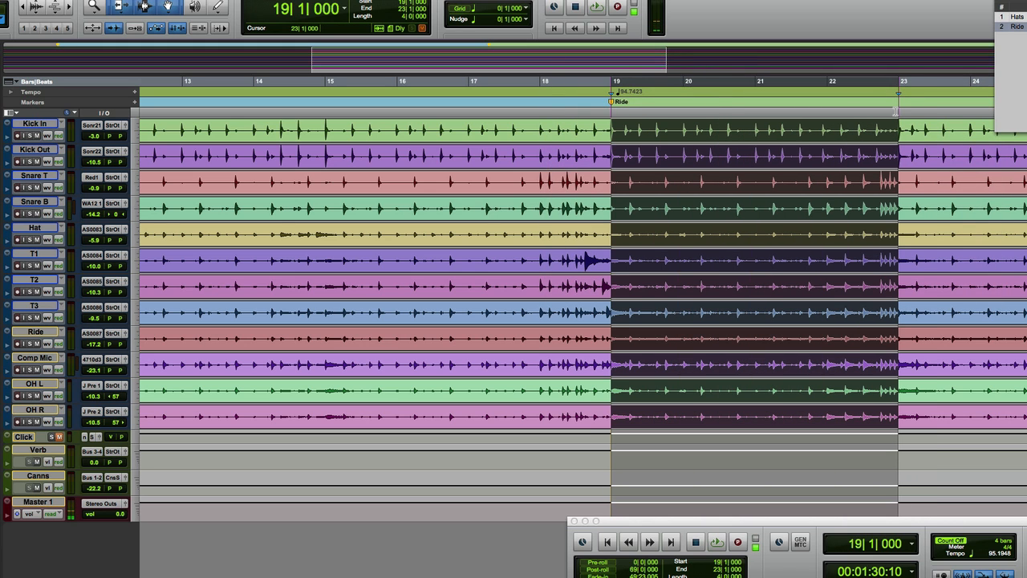
key("super+equal")
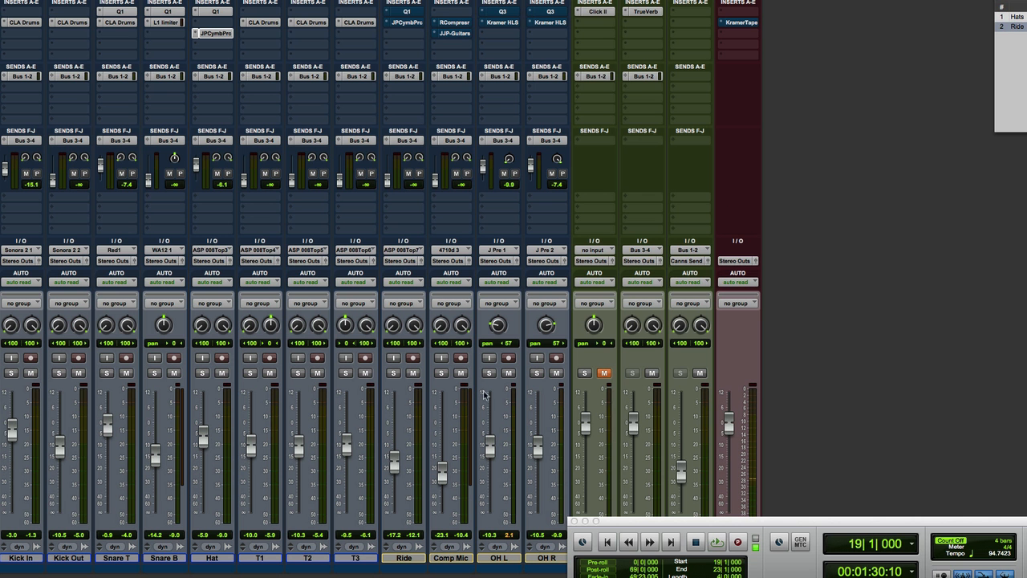
Solo the Ride track during playback and raise its fader to -2.0 dB.
key("space")
left_click(393, 372)
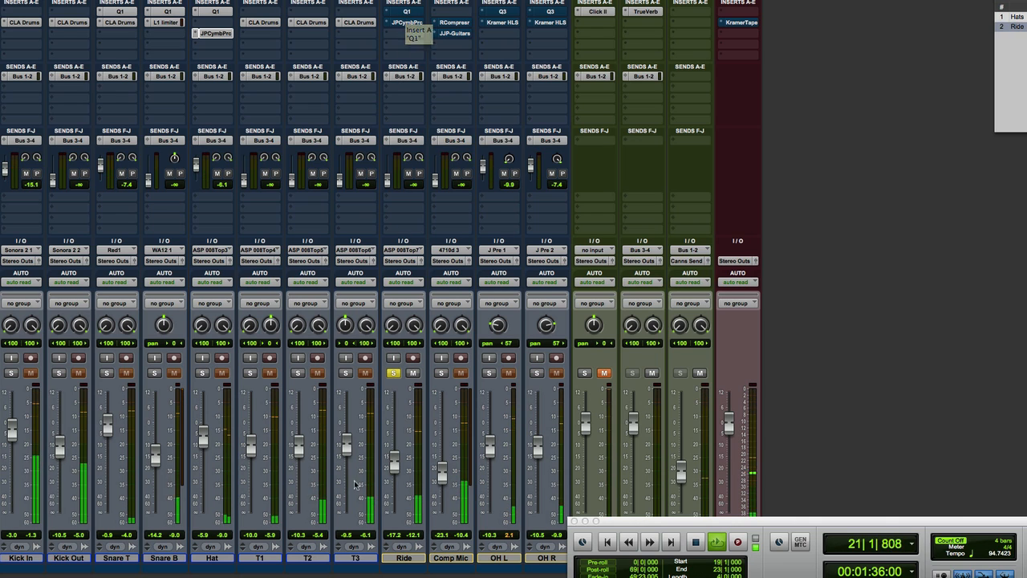
left_click_drag(394, 462, 393, 446)
left_click_drag(393, 431, 393, 427)
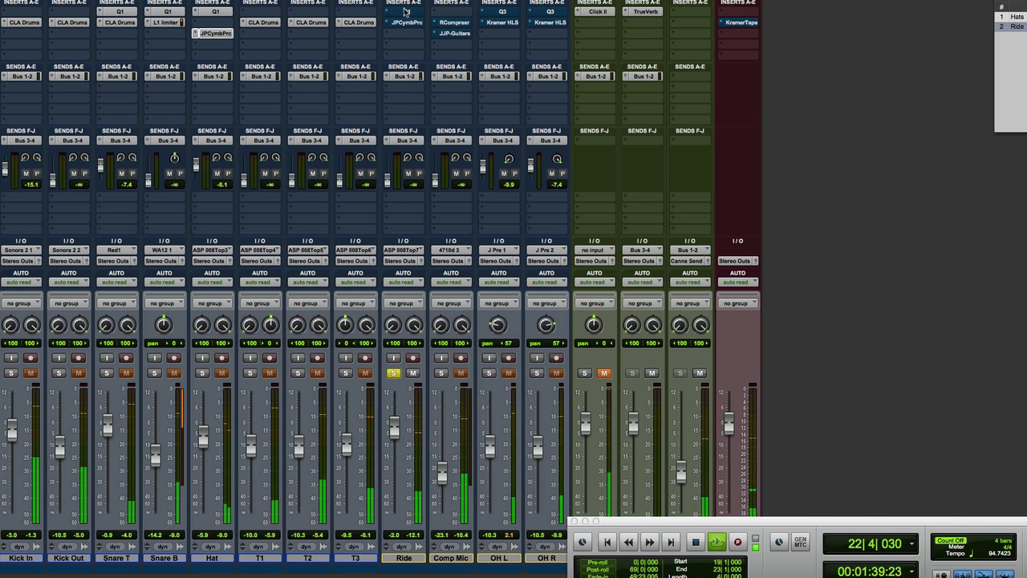
Activate the bypassed Q1 equalizer and JJP-Cymb-Perc inserts on the Ride track.
left_click(405, 12)
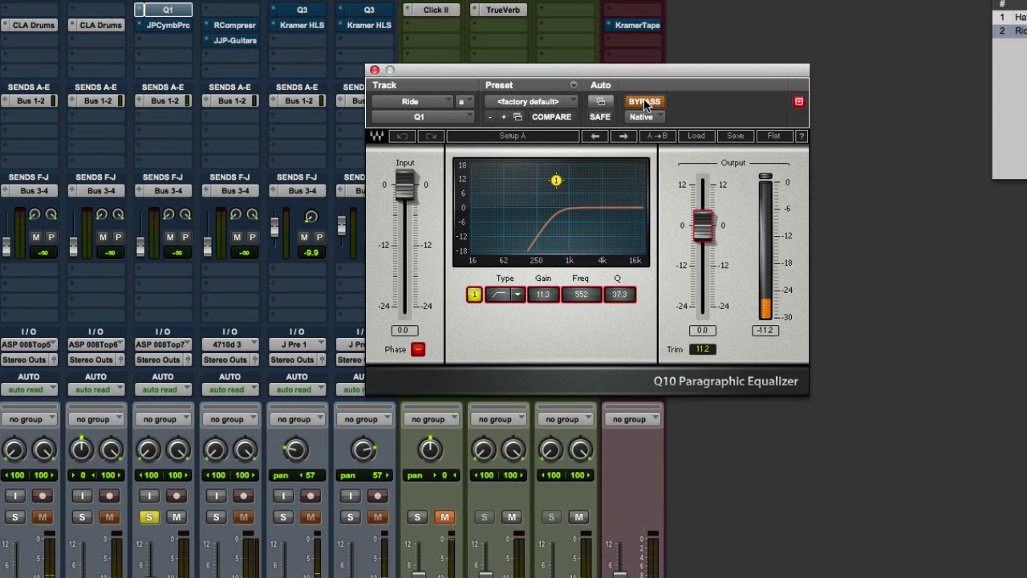
left_click(644, 102)
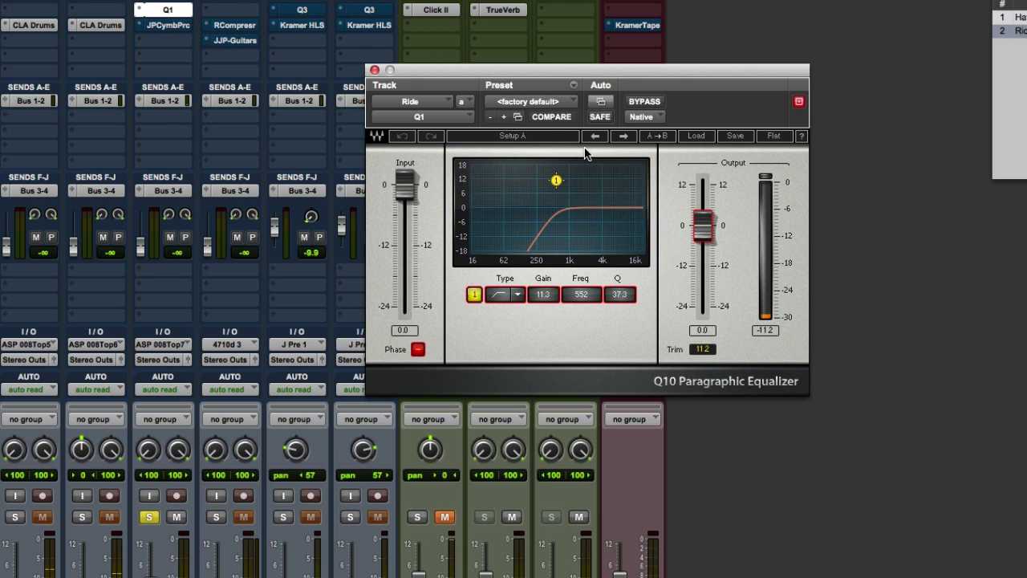
left_click(167, 26)
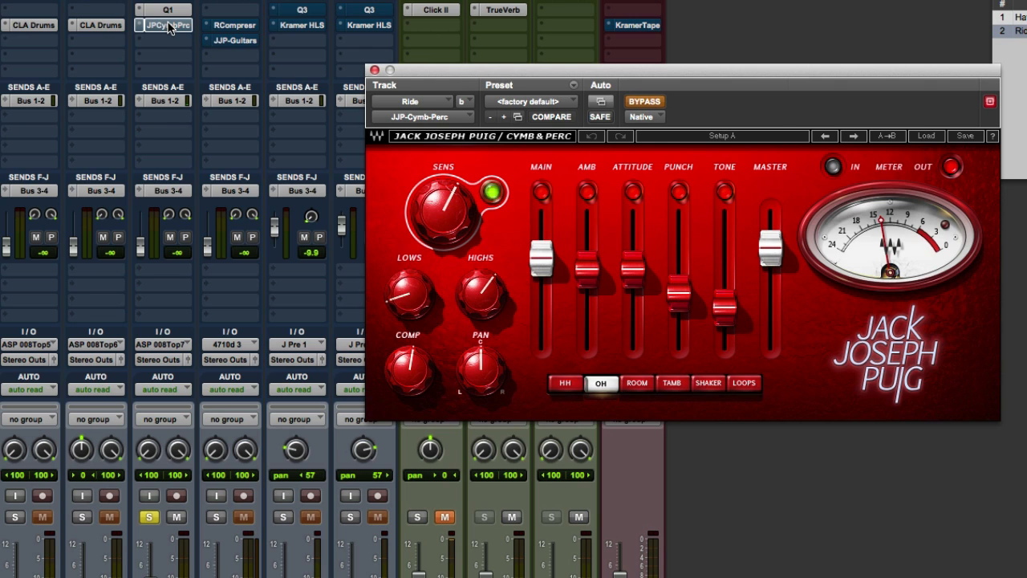
left_click(642, 102)
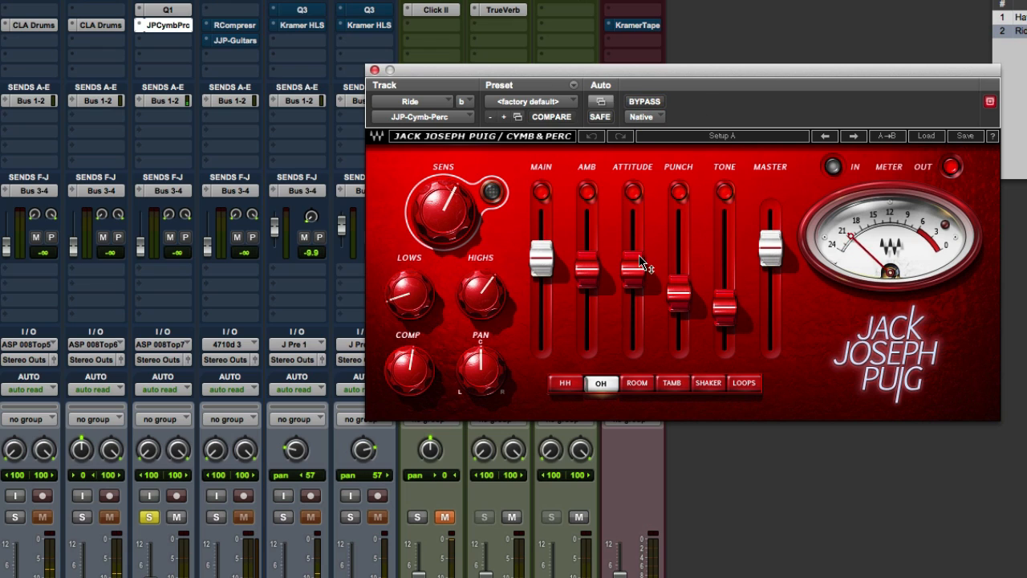
mouse_move(583, 281)
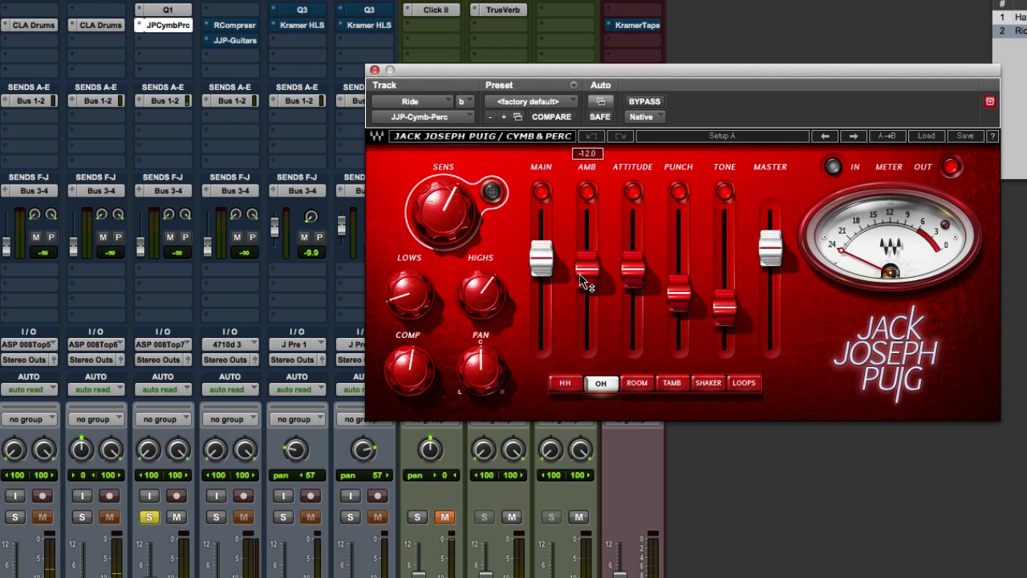
Unsolo the Ride, compare the kit with it muted and unmuted, and lower its fader to -9.4 dB.
left_click(149, 518)
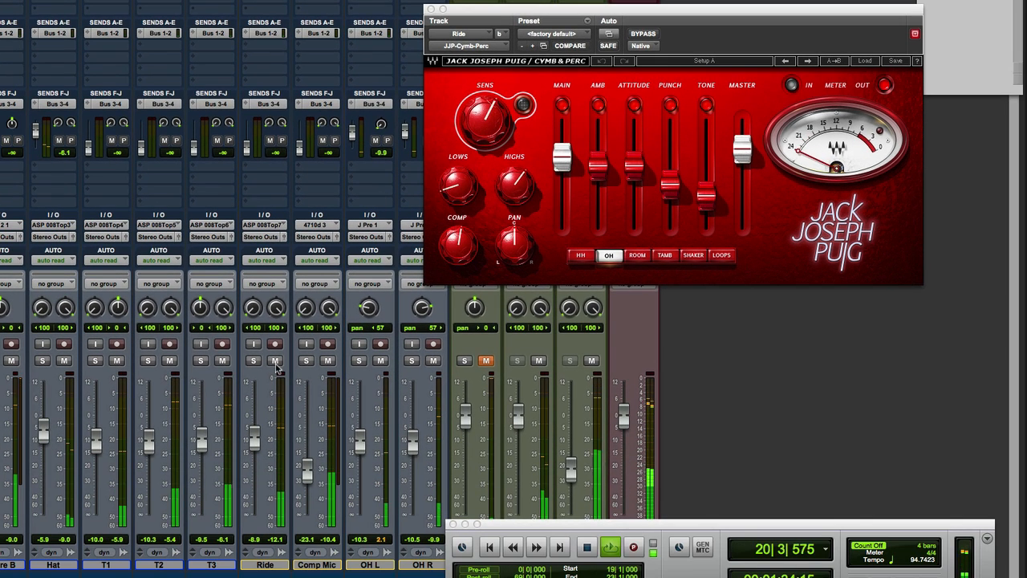
left_click(274, 361)
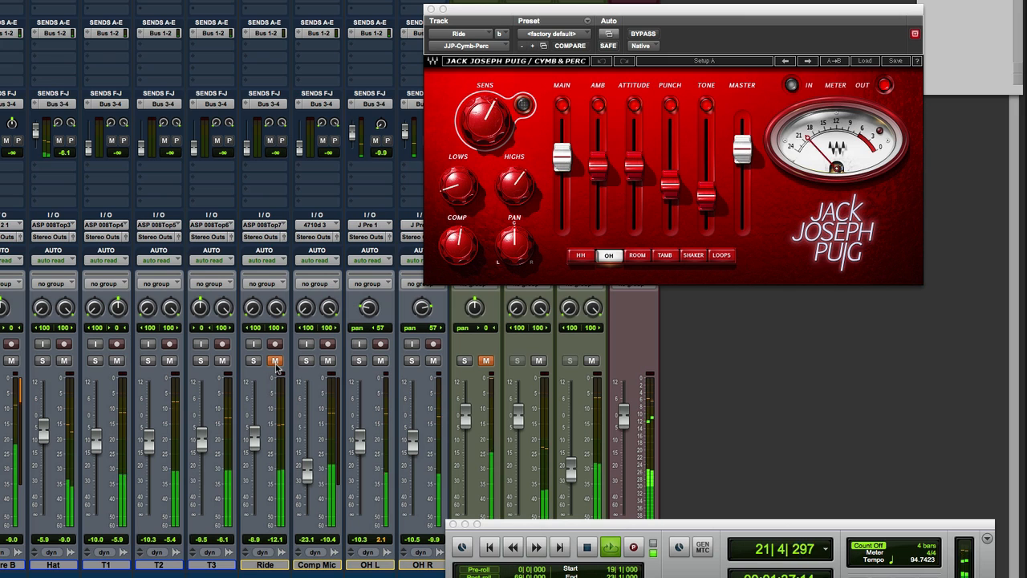
left_click(275, 362)
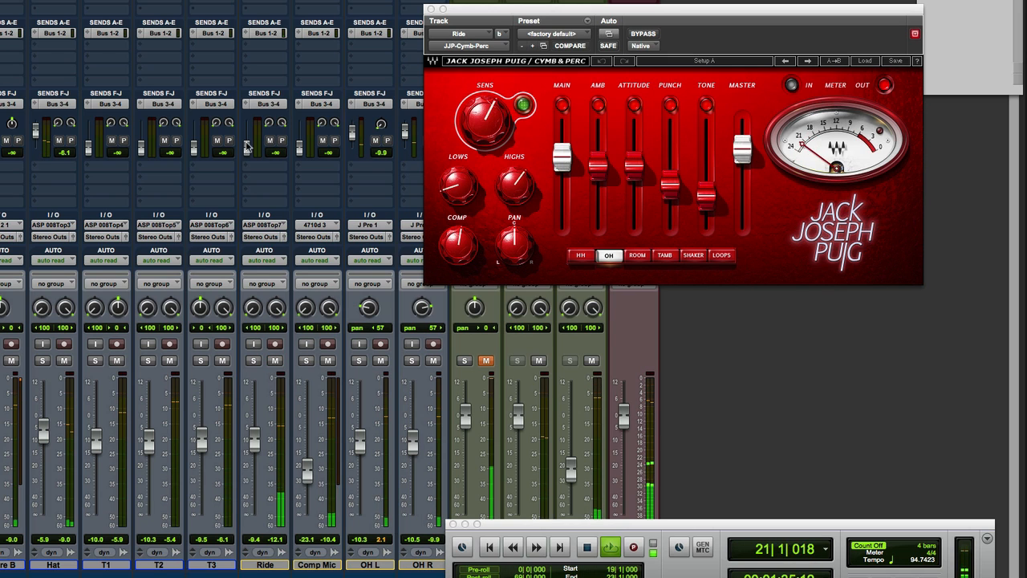
Raise the Ride's Bus 3-4 send to -18.9 dB, stop playback and close the JJP-Cymb-Perc window.
left_click_drag(246, 151, 247, 139)
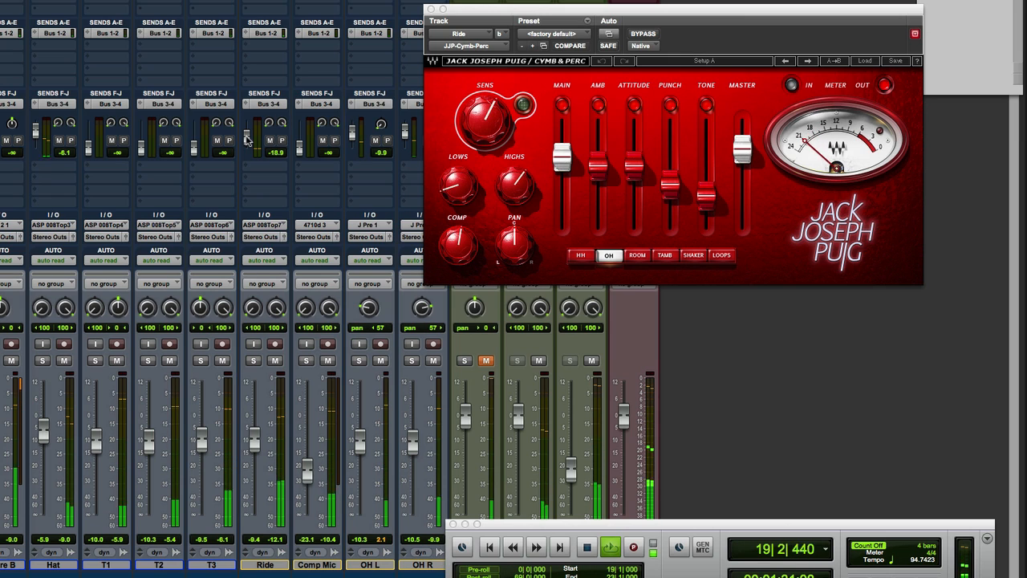
key("space")
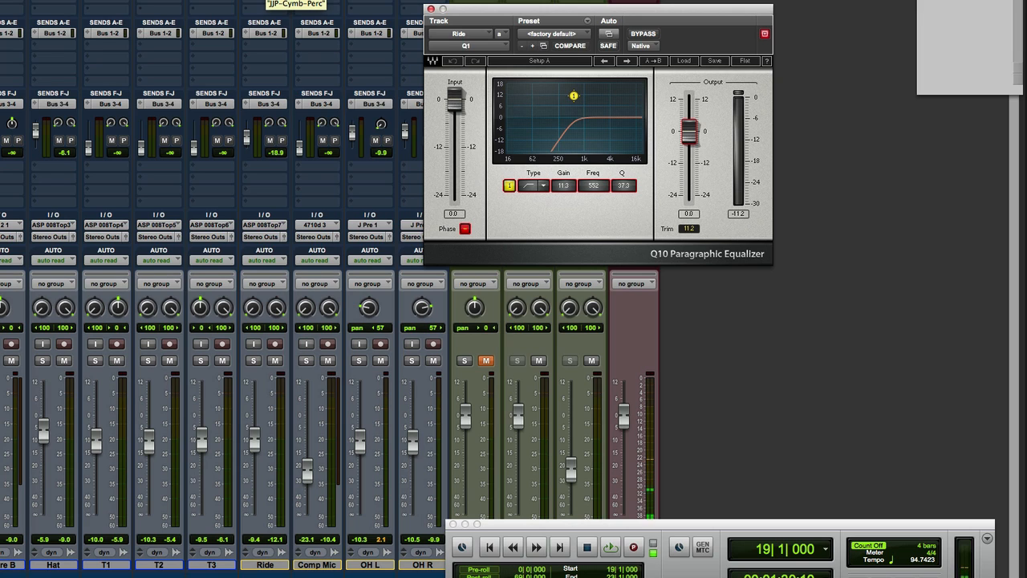
left_click(265, 0)
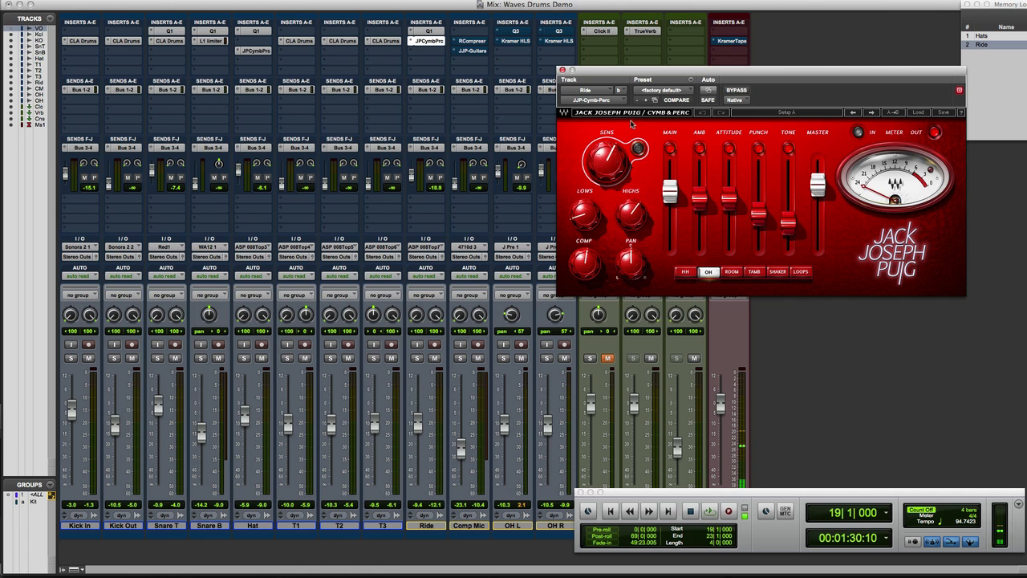
key("super+w")
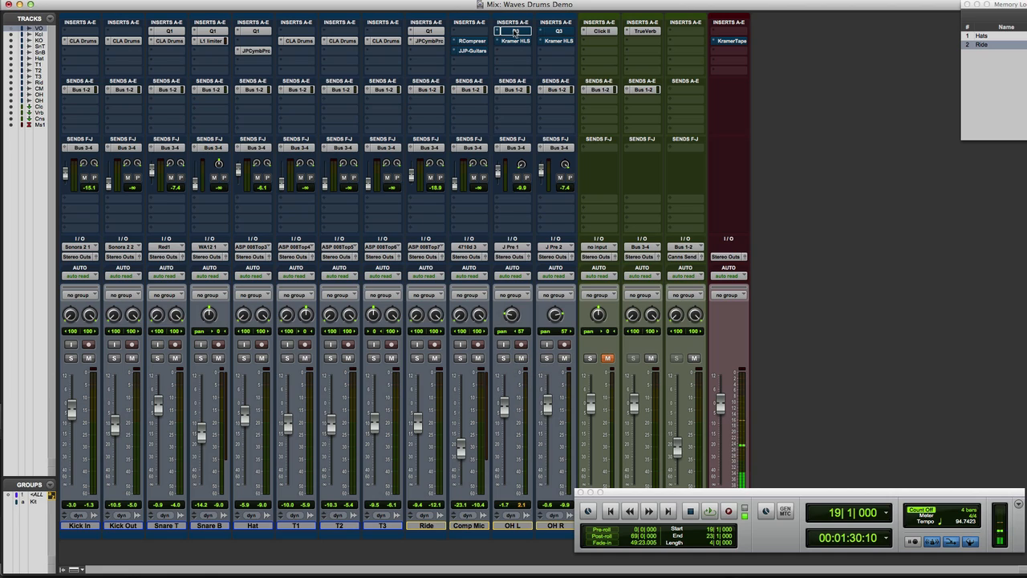
Solo OH L and OH R and activate the bypassed Q3 equalizer on both overhead tracks.
left_click(515, 30)
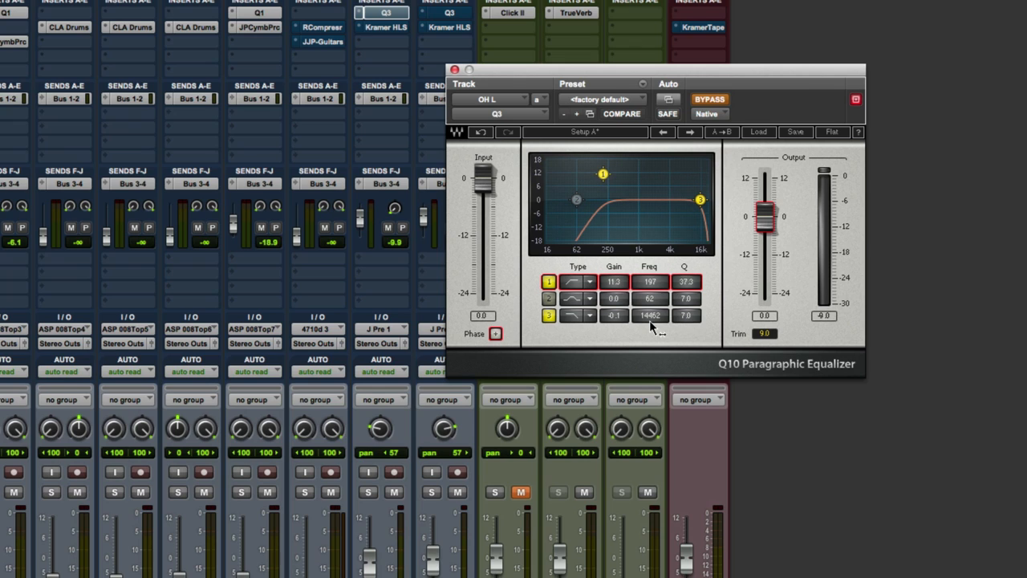
left_click(368, 492)
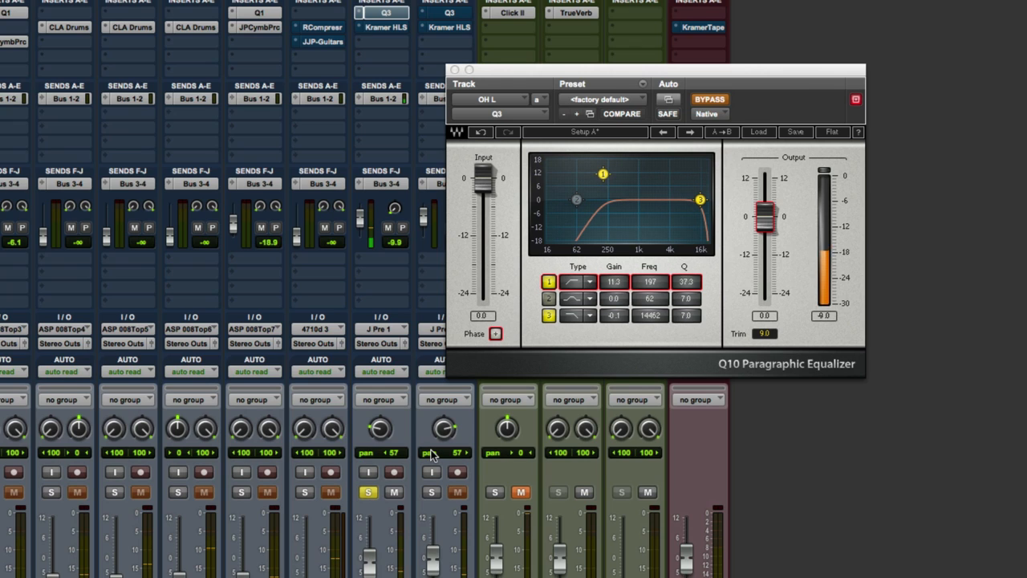
left_click(704, 99)
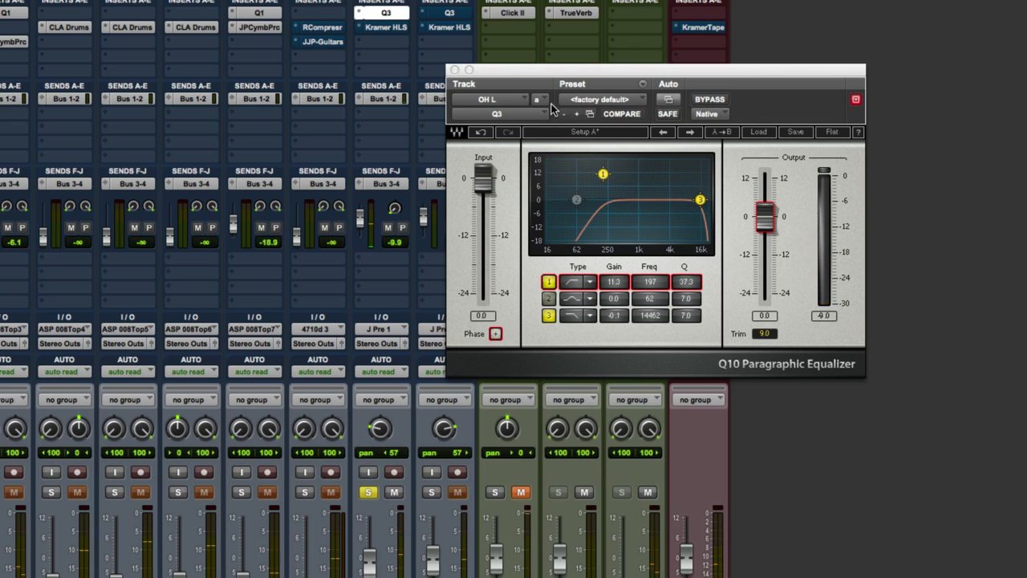
left_click(432, 492)
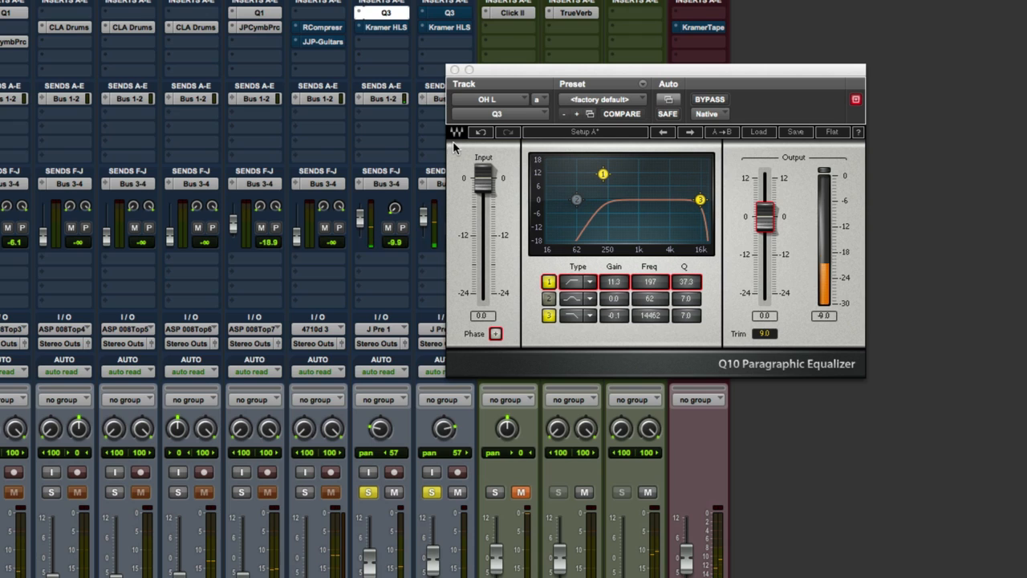
left_click(449, 13)
left_click(708, 100)
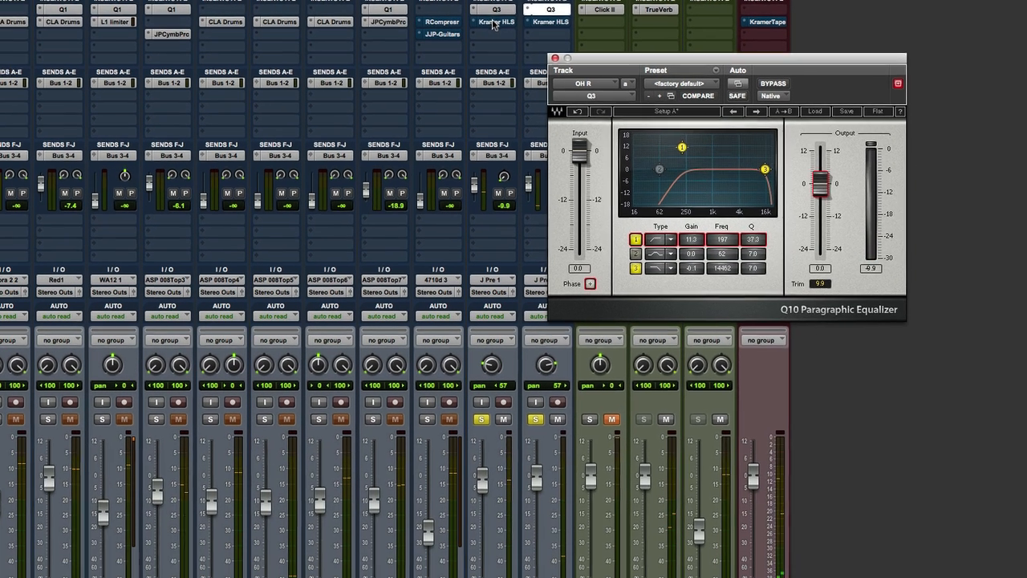
Activate the bypassed Kramer HLS inserts on the OH L and OH R tracks.
left_click(384, 28)
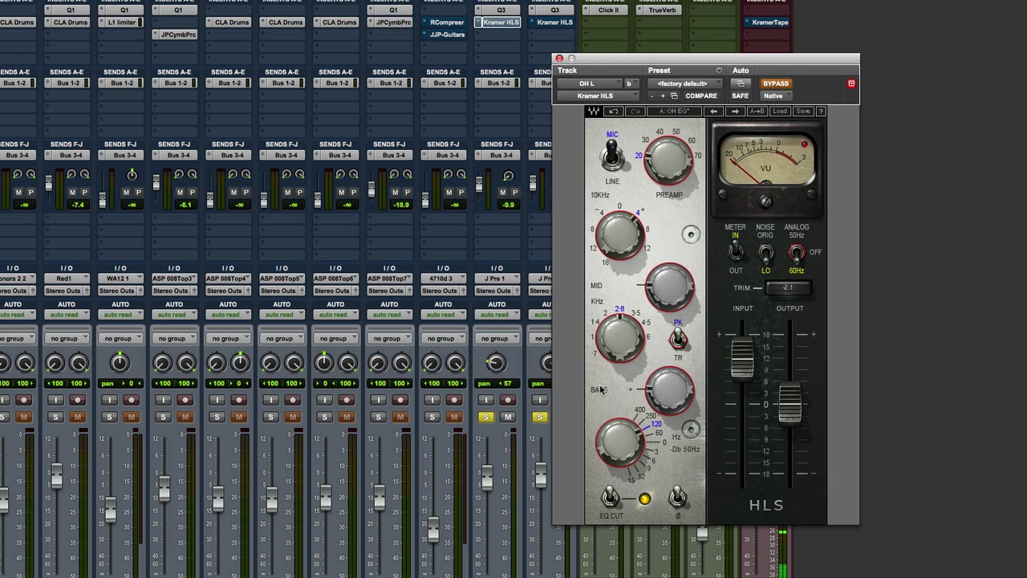
left_click(776, 85)
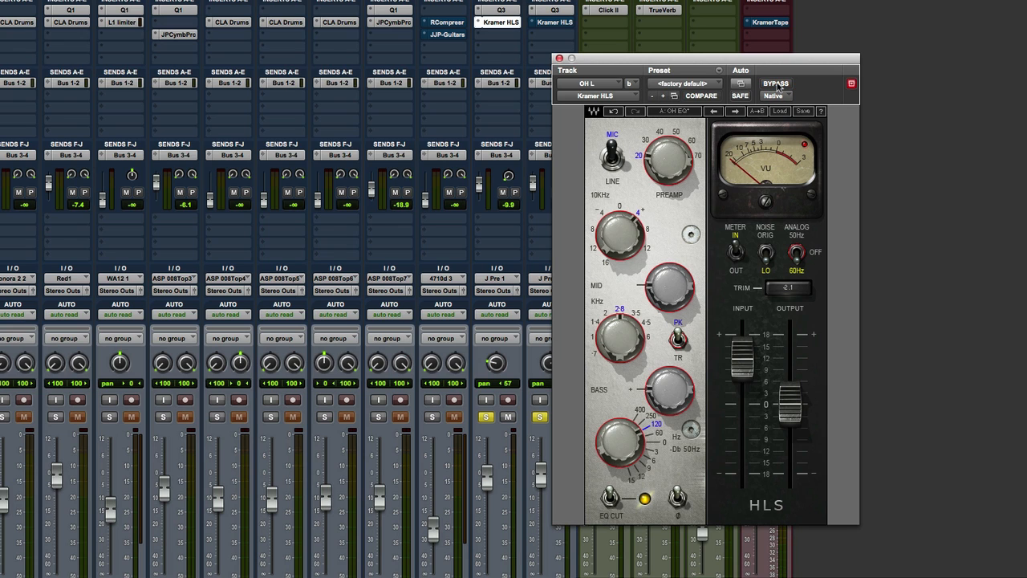
left_click(553, 22)
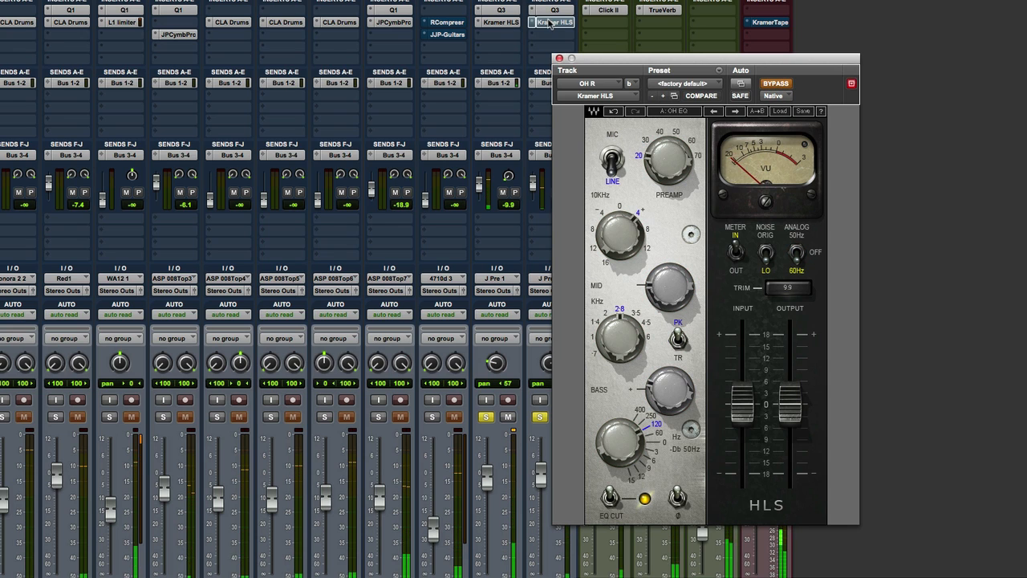
left_click(775, 84)
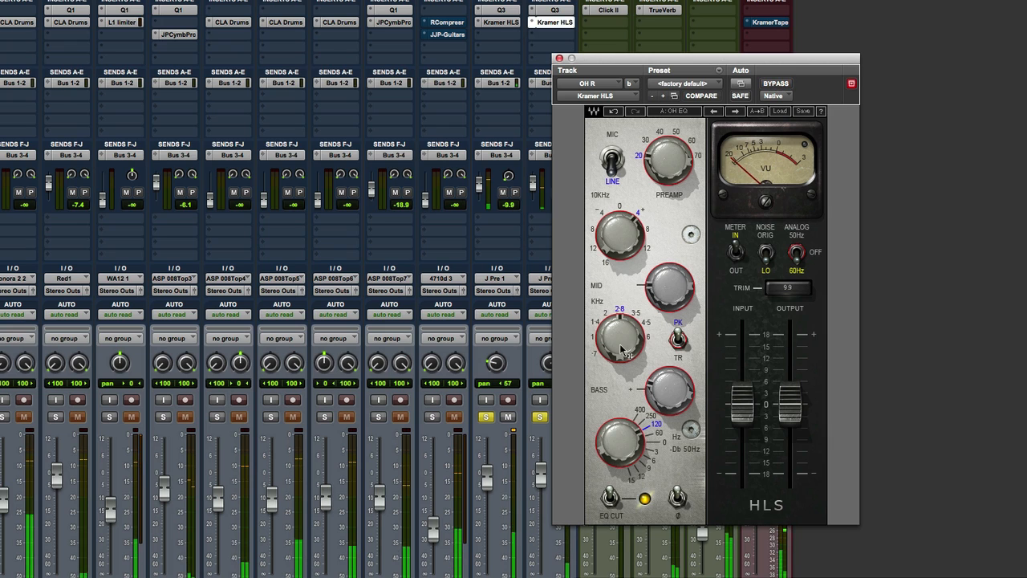
Lower the OH L and OH R faders to -9.9 dB and unsolo both overheads.
left_click_drag(540, 471, 485, 509)
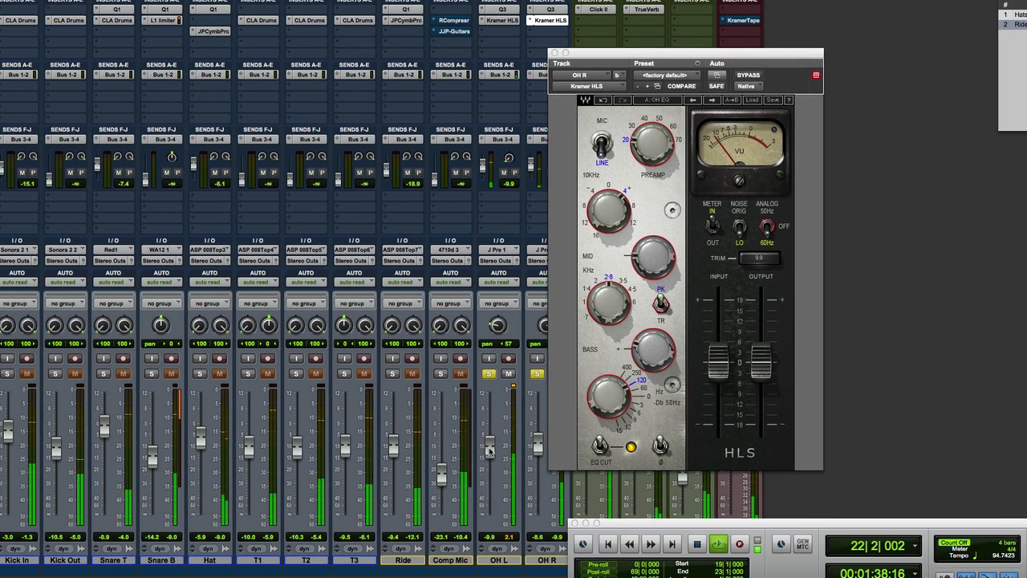
left_click_drag(538, 447, 538, 450)
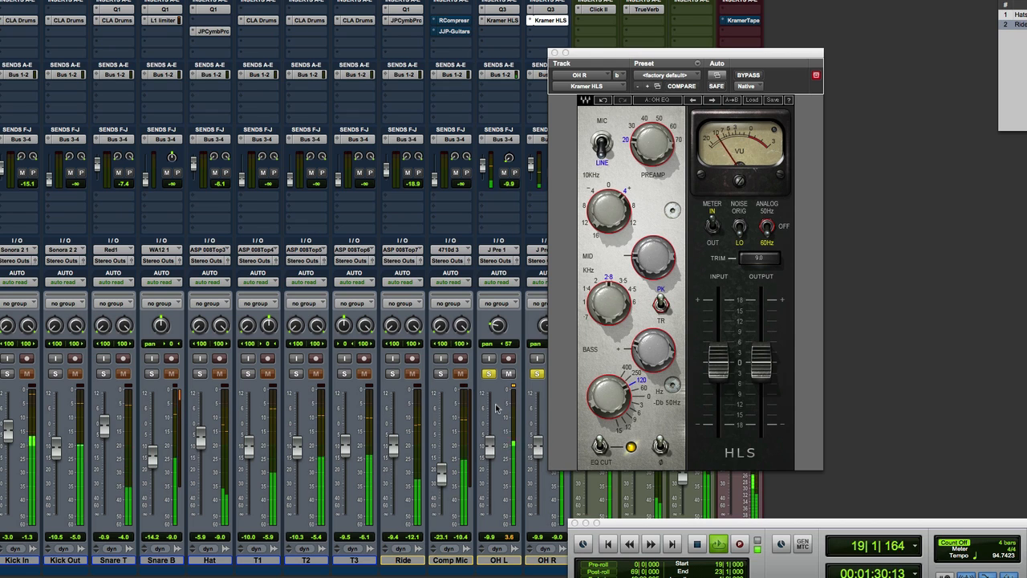
left_click(488, 374)
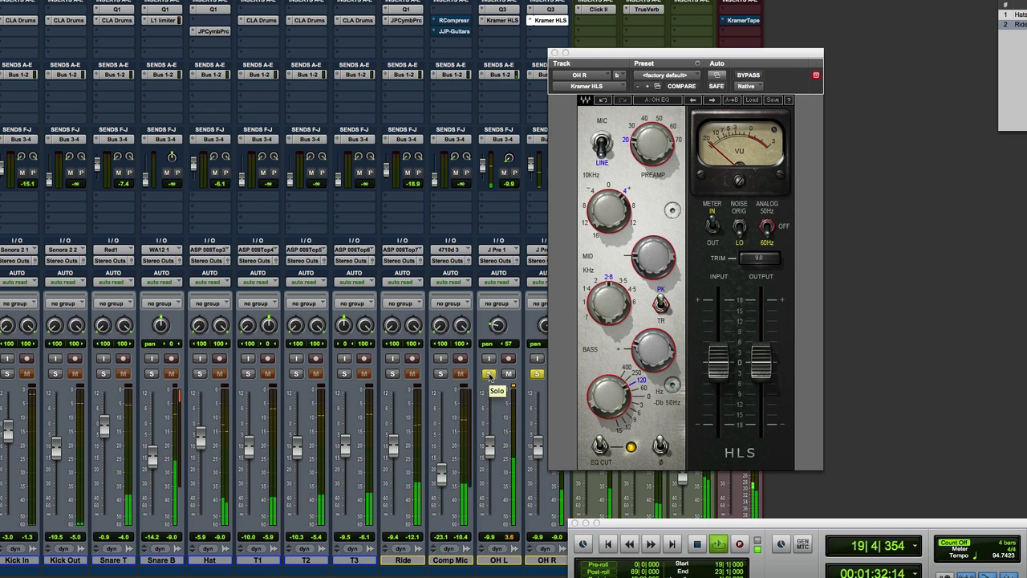
left_click(536, 374)
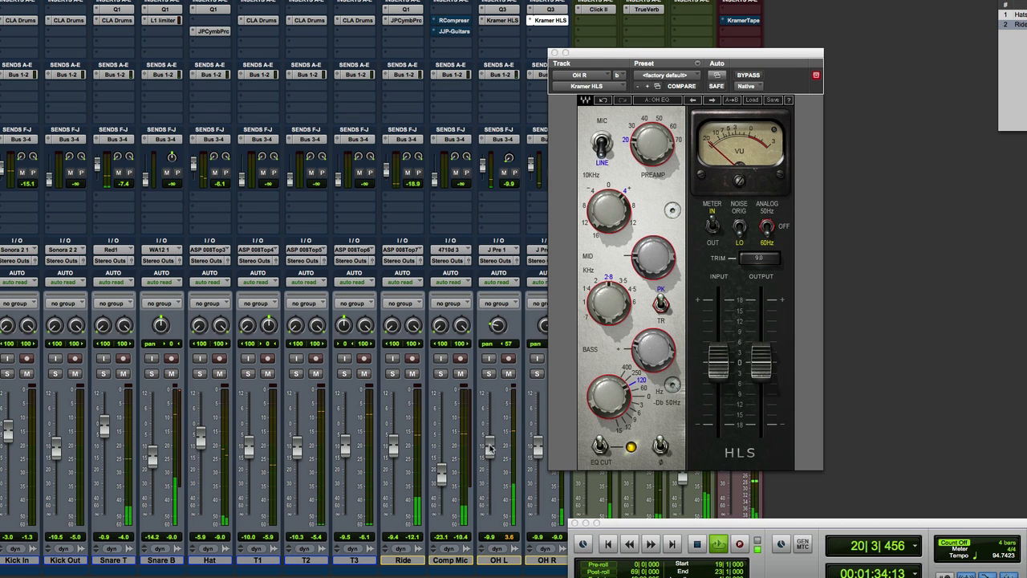
Balance the faders within the full kit at -14.0 dB for OH L, -12.6 dB for OH R and -13.1 dB for Ride, and stop playback.
left_click_drag(488, 442, 538, 458)
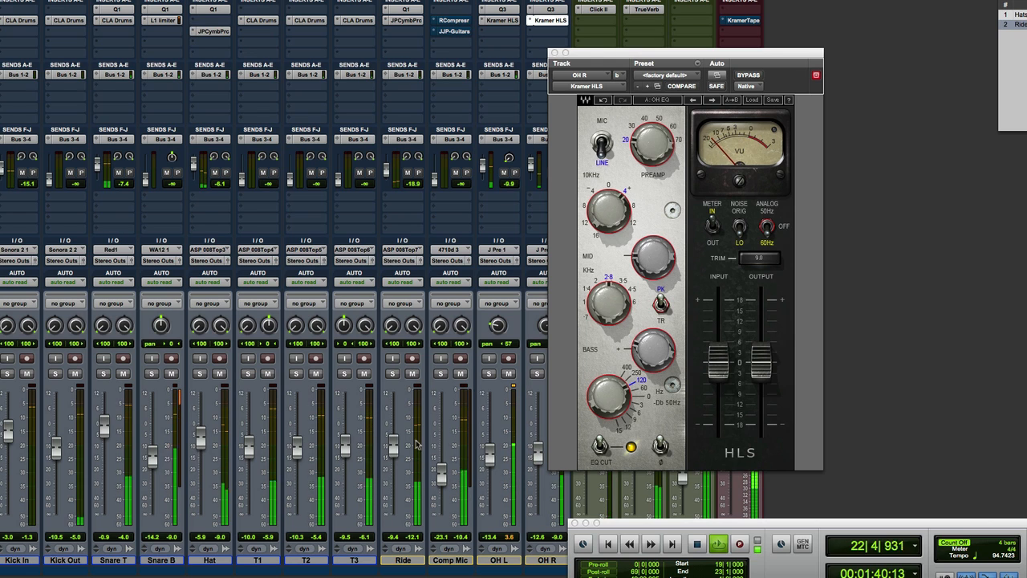
left_click_drag(395, 446, 394, 457)
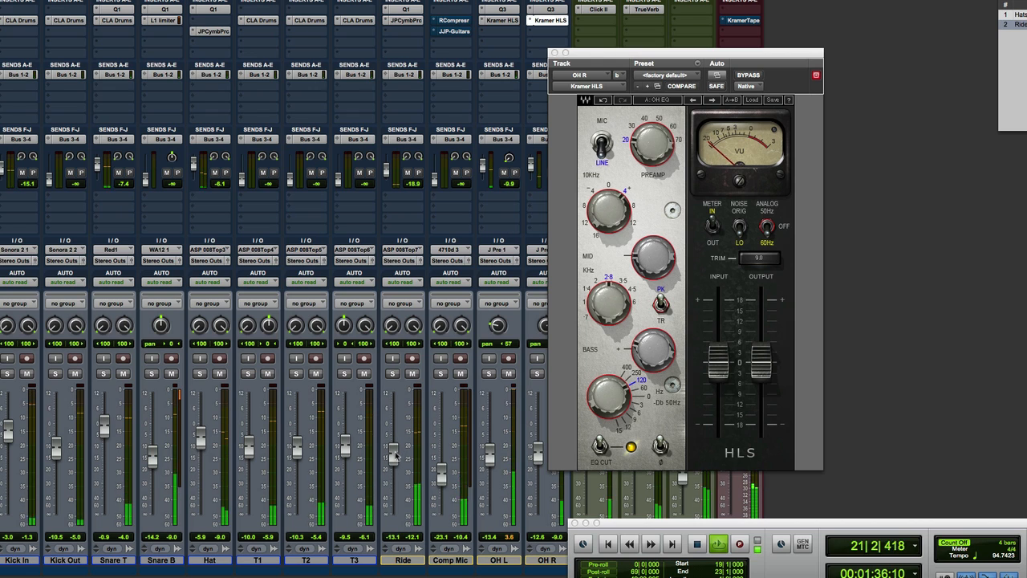
left_click_drag(596, 54, 627, 26)
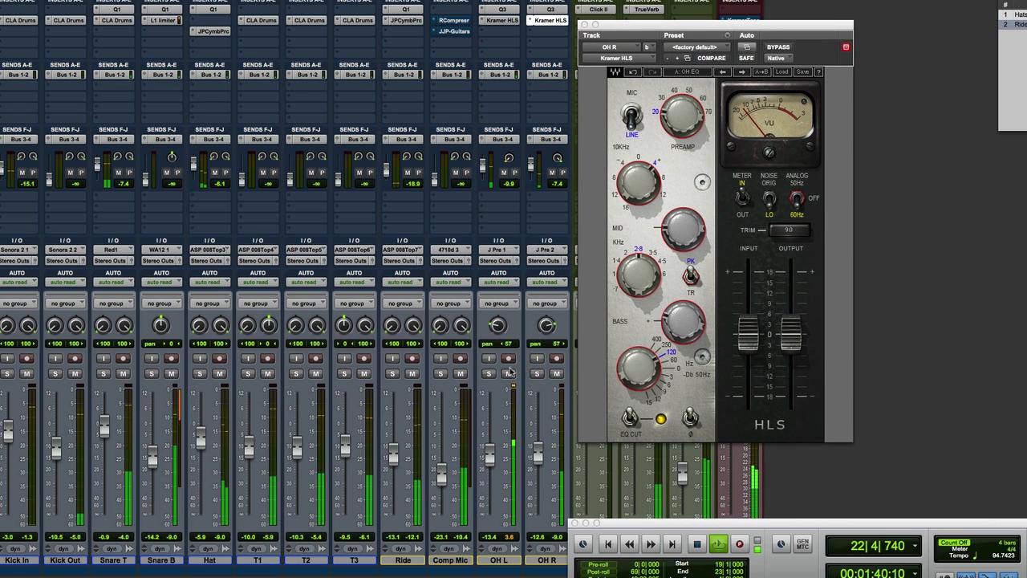
left_click_drag(487, 453, 488, 457)
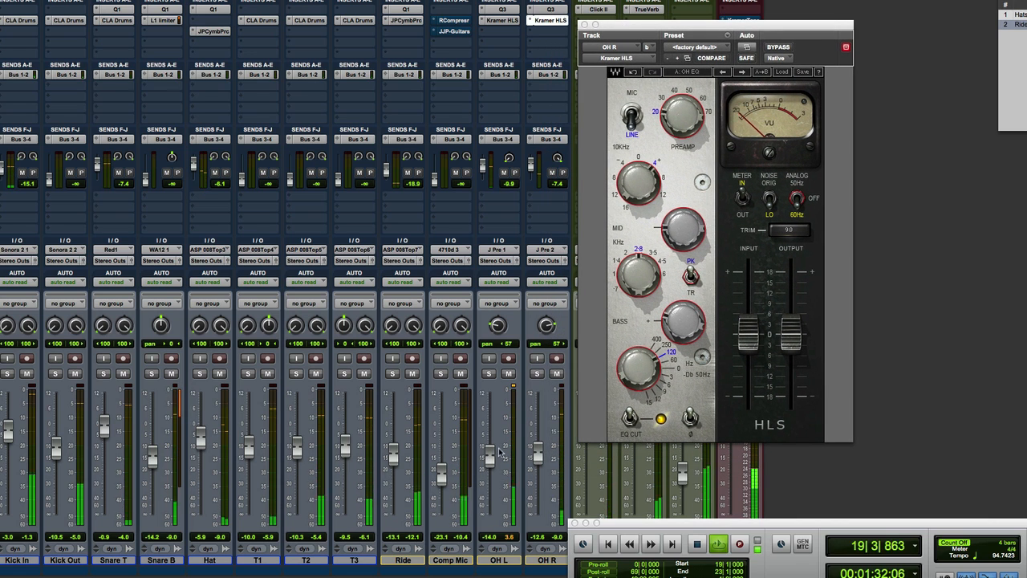
key("space")
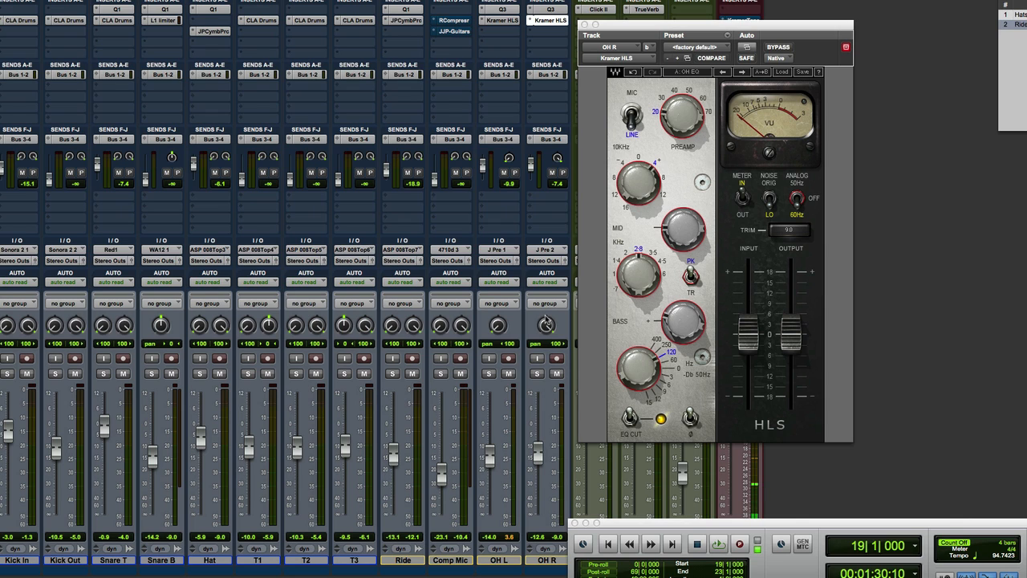
Narrow the overhead panning during playback to 49 left for OH L and 48 right for OH R, and close the Kramer HLS window.
key("space")
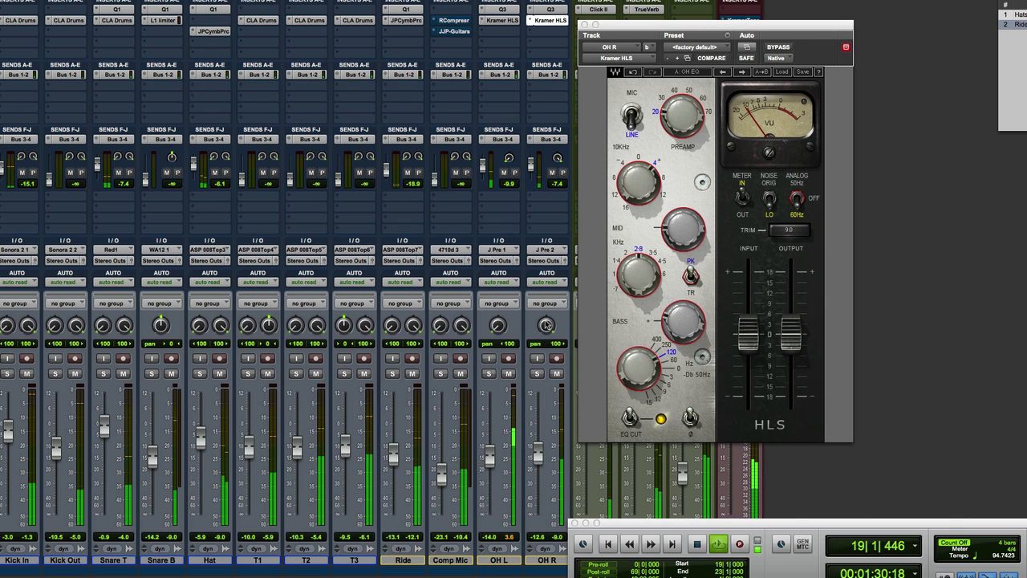
left_click_drag(545, 325, 491, 309)
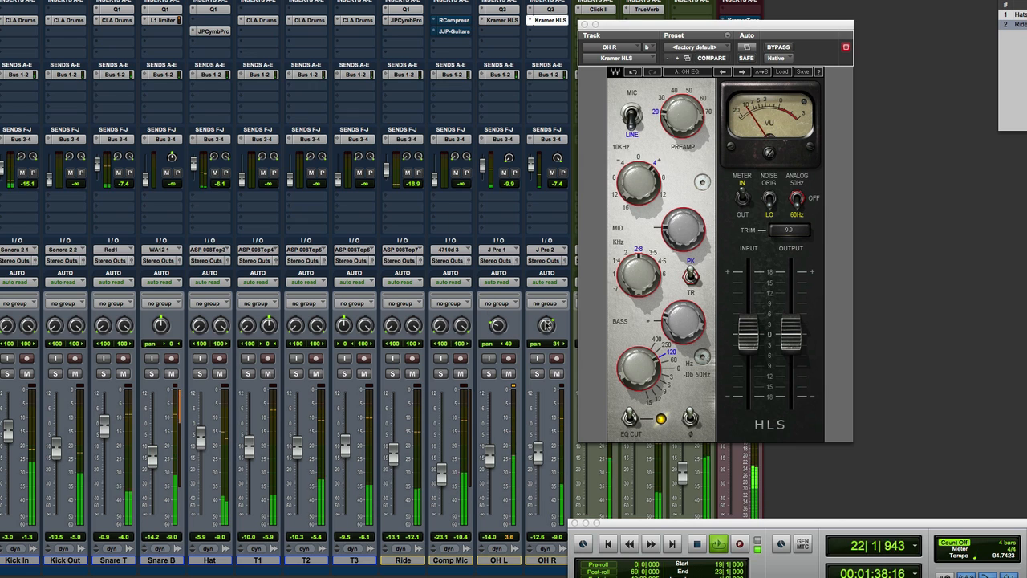
left_click_drag(546, 329, 546, 322)
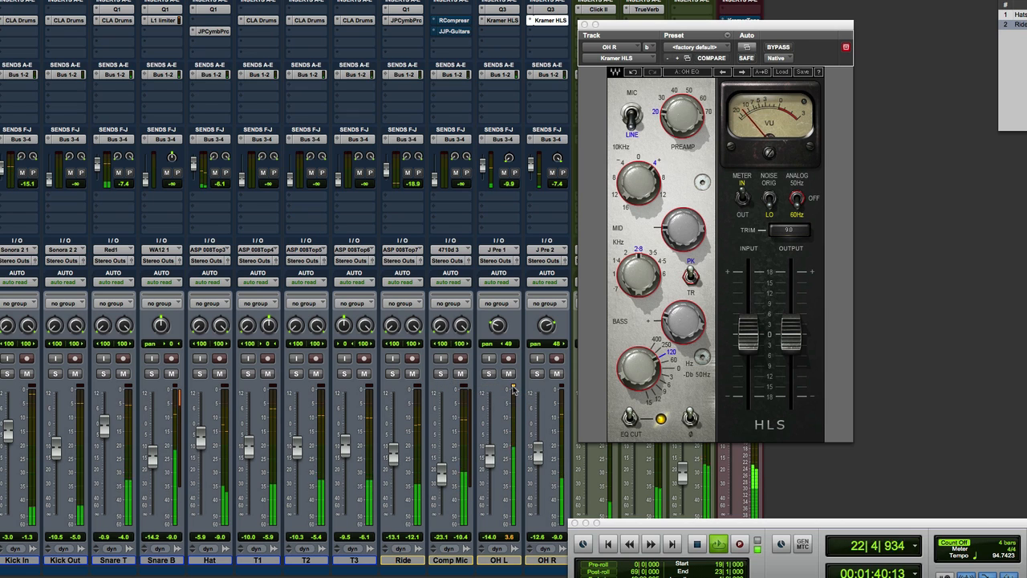
key("space")
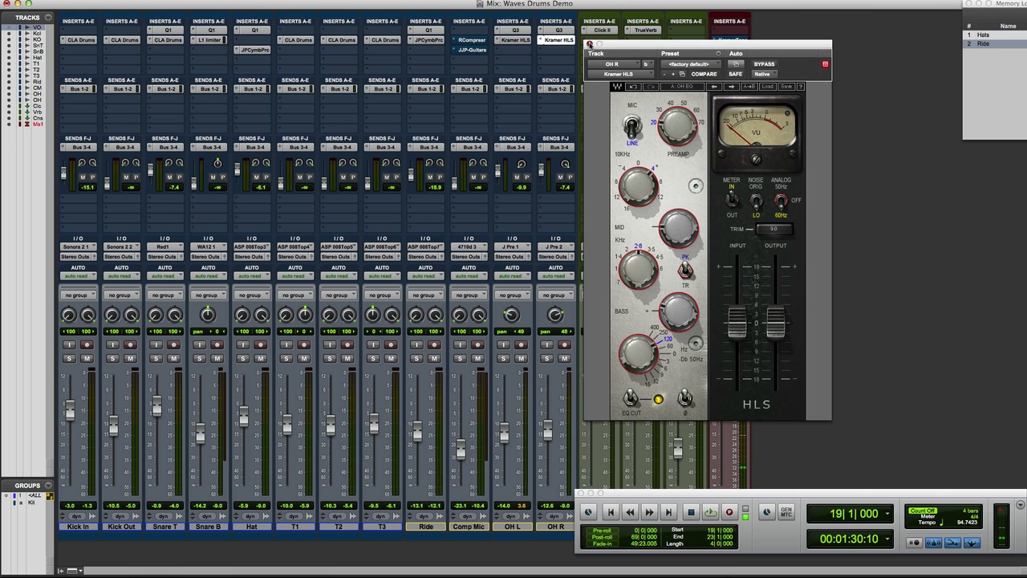
left_click(589, 44)
Solo the Comp Mic track and raise its fader to -4.8 dB during playback.
left_click(461, 360)
key("space")
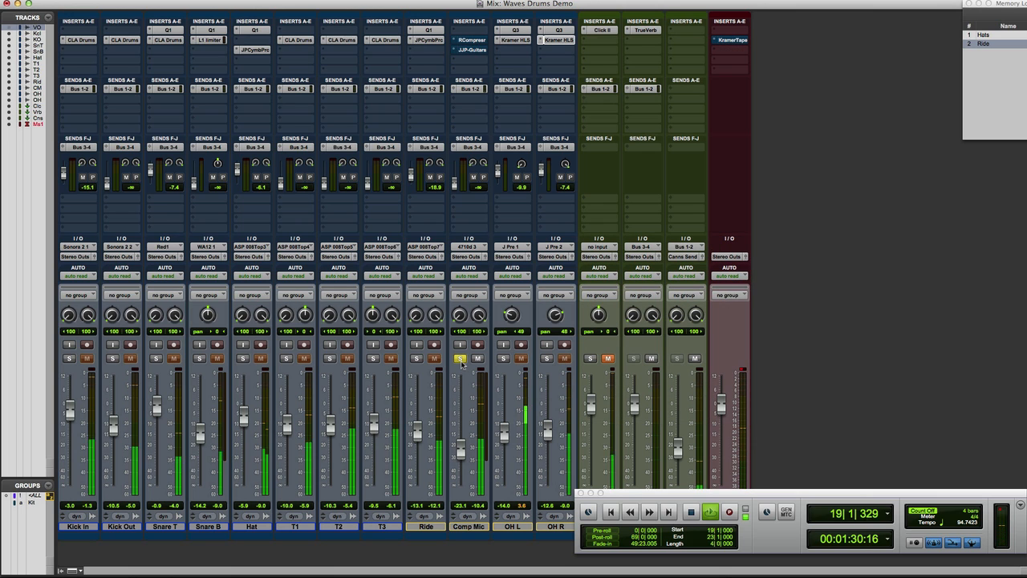
left_click_drag(461, 449, 460, 414)
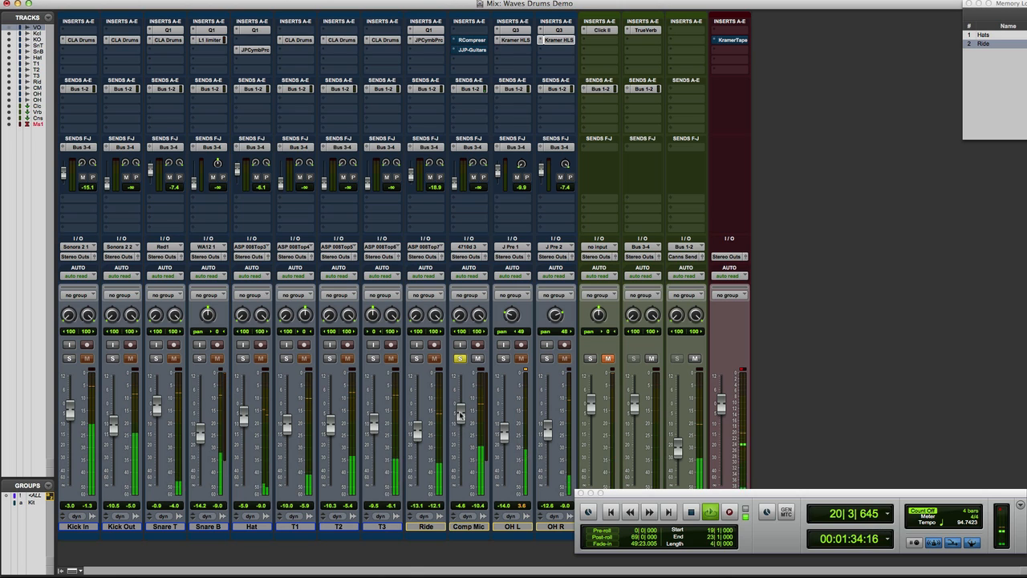
key("space")
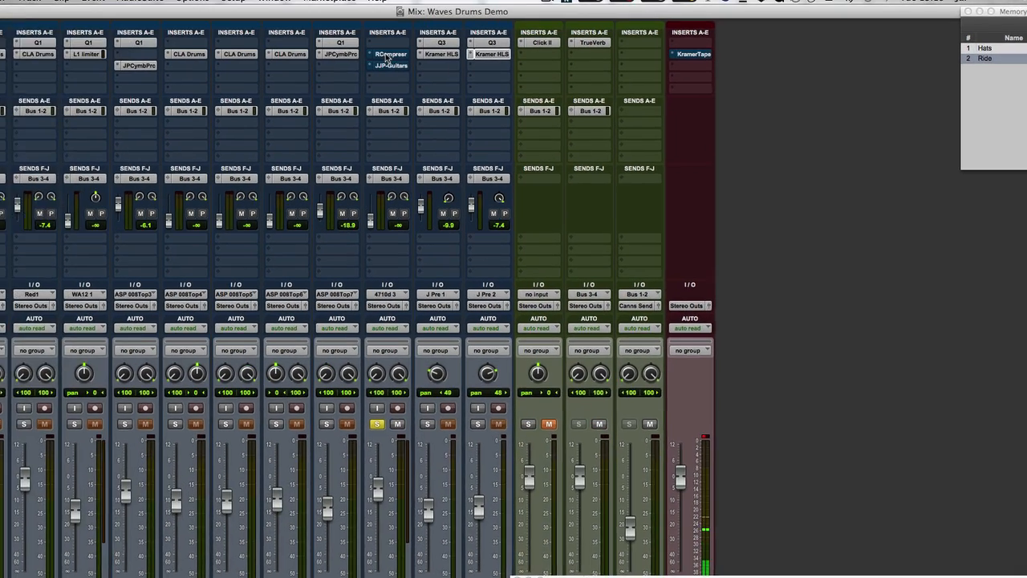
Activate the bypassed RCompressor on the Comp Mic track and lengthen its release to 612.
left_click(471, 41)
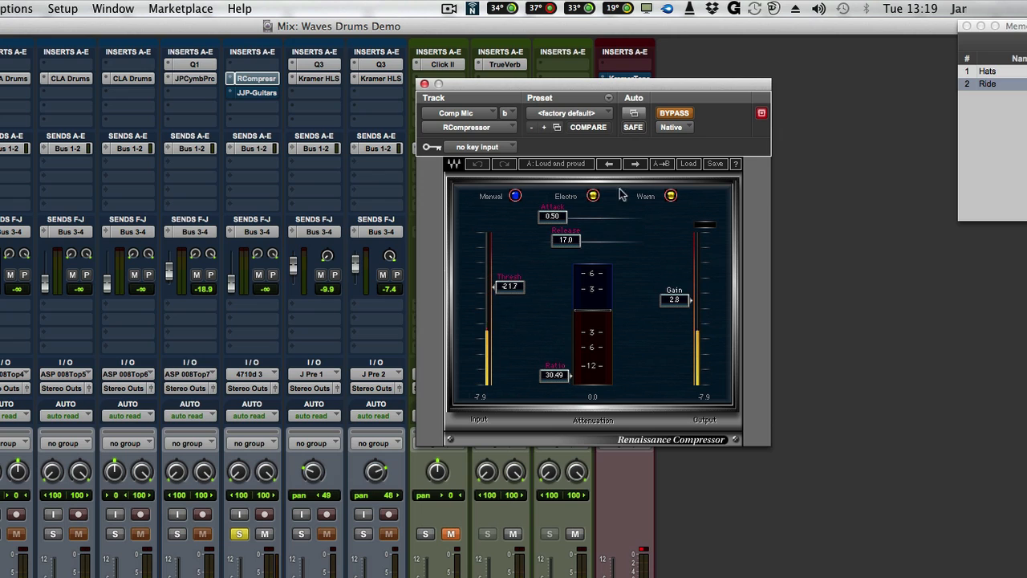
left_click(672, 114)
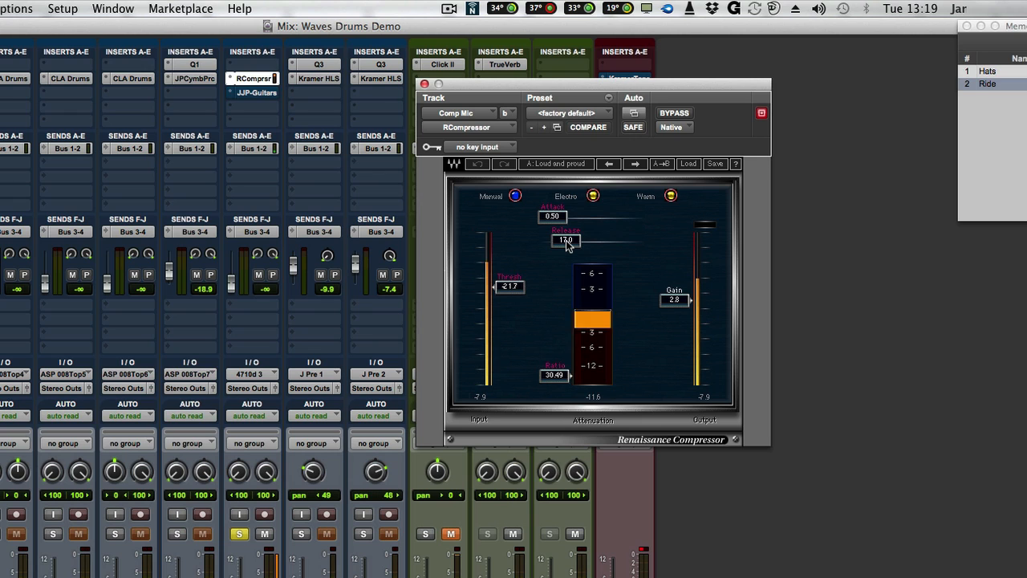
left_click_drag(567, 244, 600, 243)
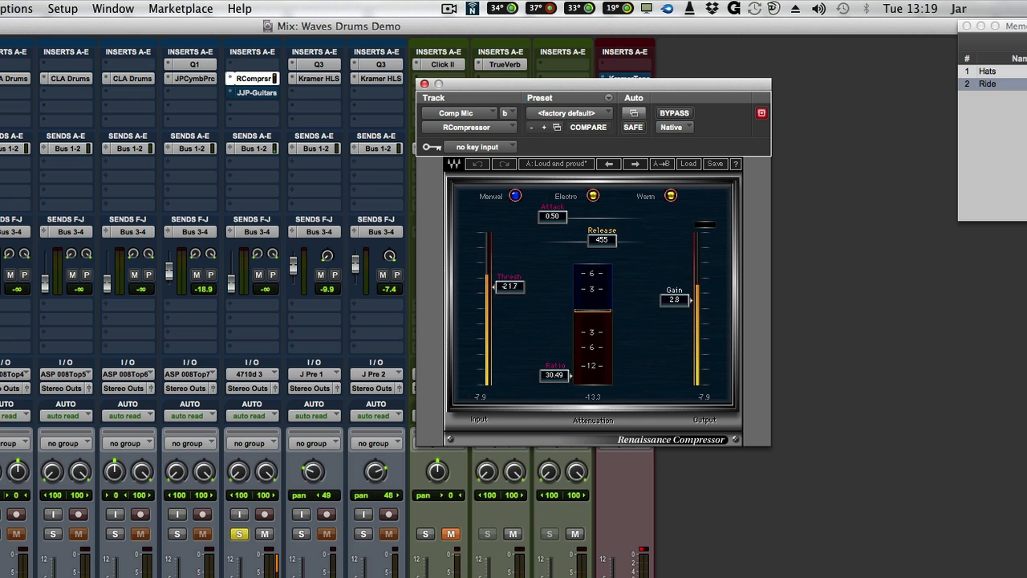
left_click_drag(603, 242, 602, 240)
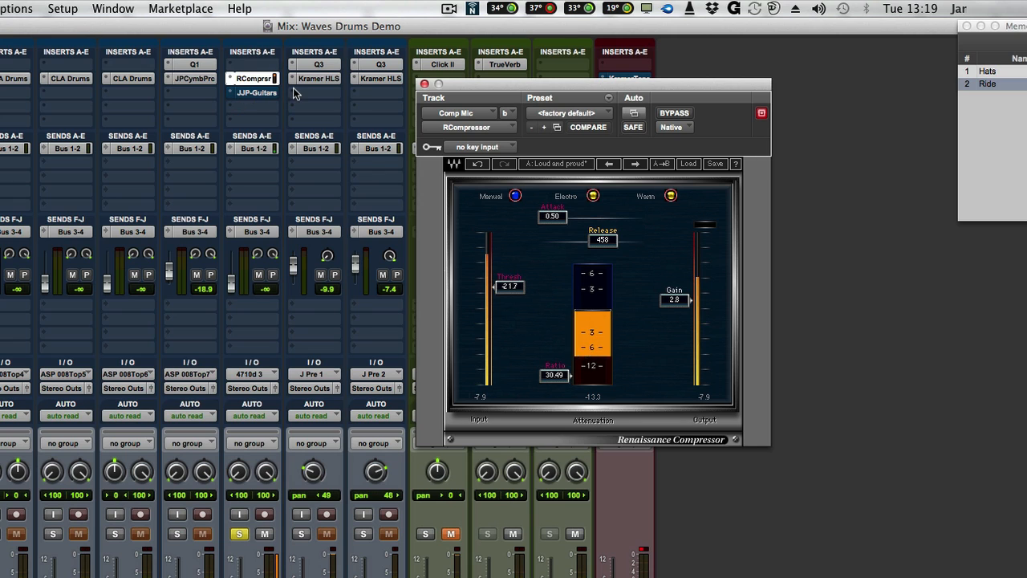
left_click_drag(602, 239, 602, 229)
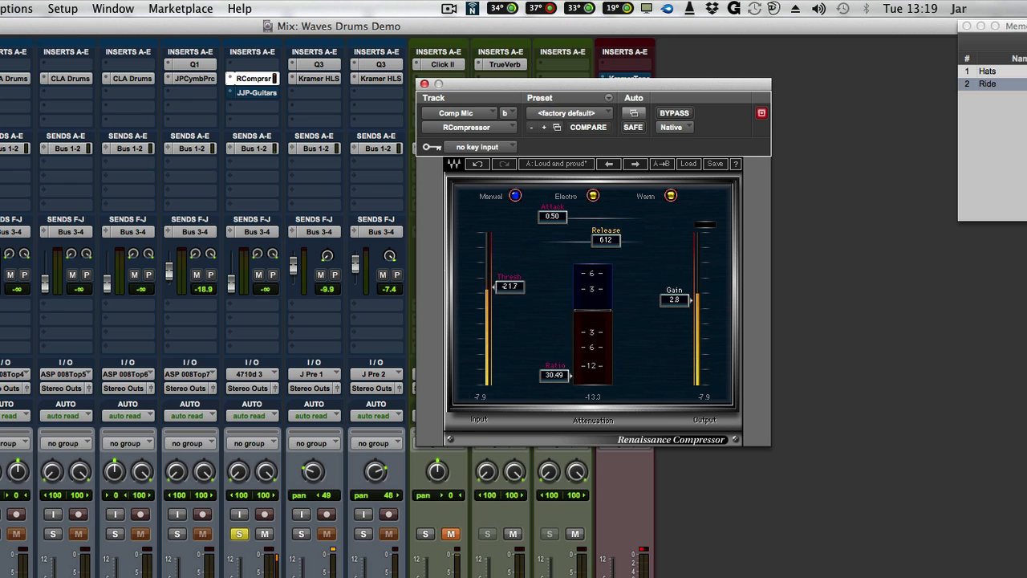
Open the JJP-Guitars insert on Comp Mic, pull the track's fader fully down and activate the plug-in, keeping the track soloed.
left_click(256, 92)
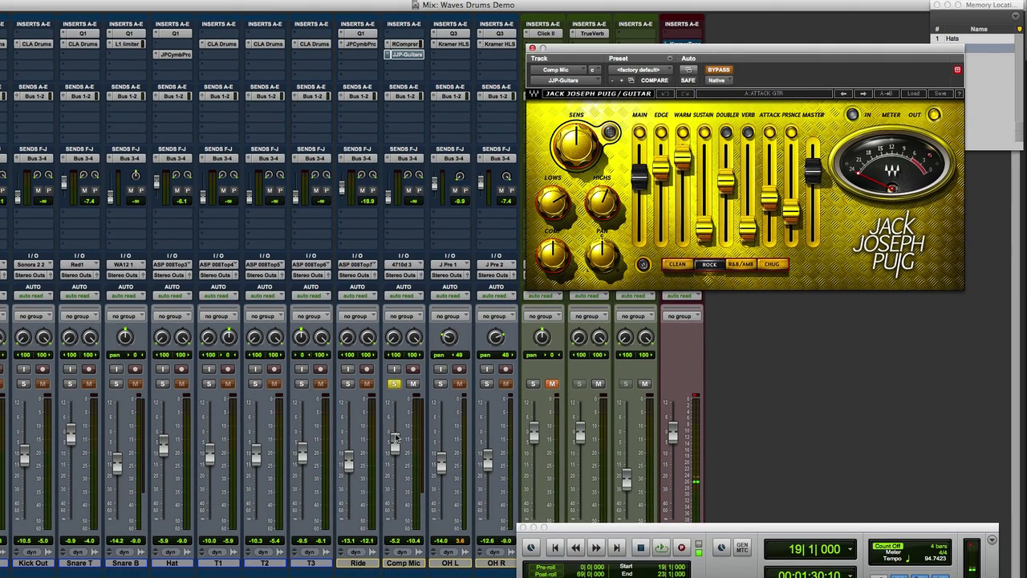
left_click_drag(395, 441, 398, 520)
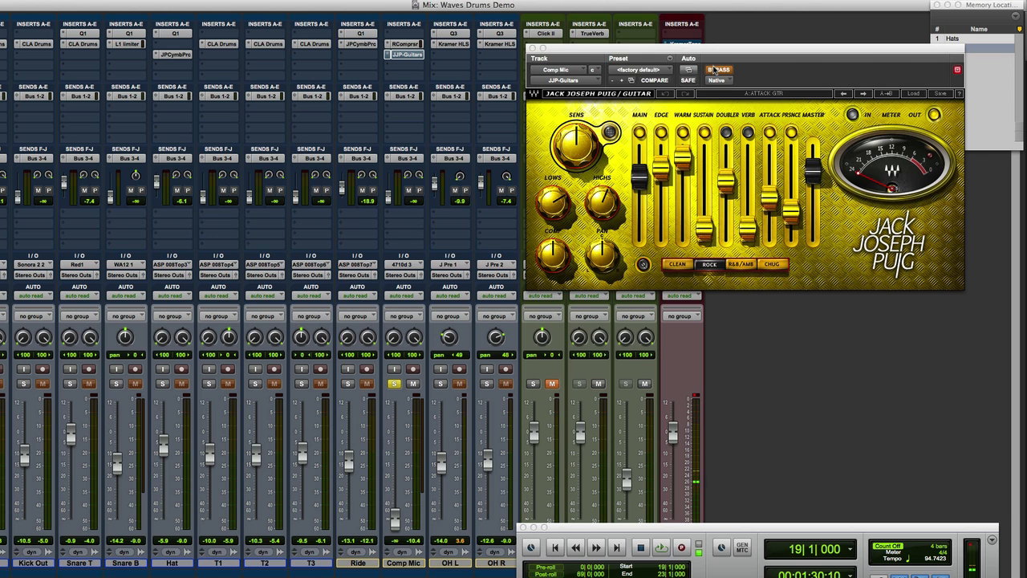
left_click(712, 70)
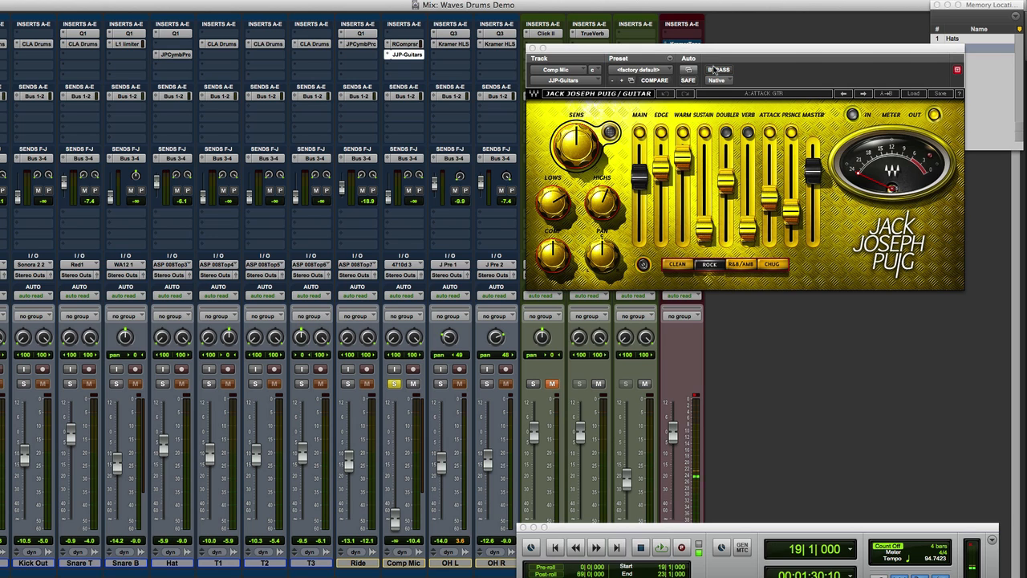
left_click(395, 384)
left_click(394, 384)
Start playback and bring the soloed Comp Mic fader up to -9.7 dB.
left_click_drag(394, 529, 390, 455)
key("space")
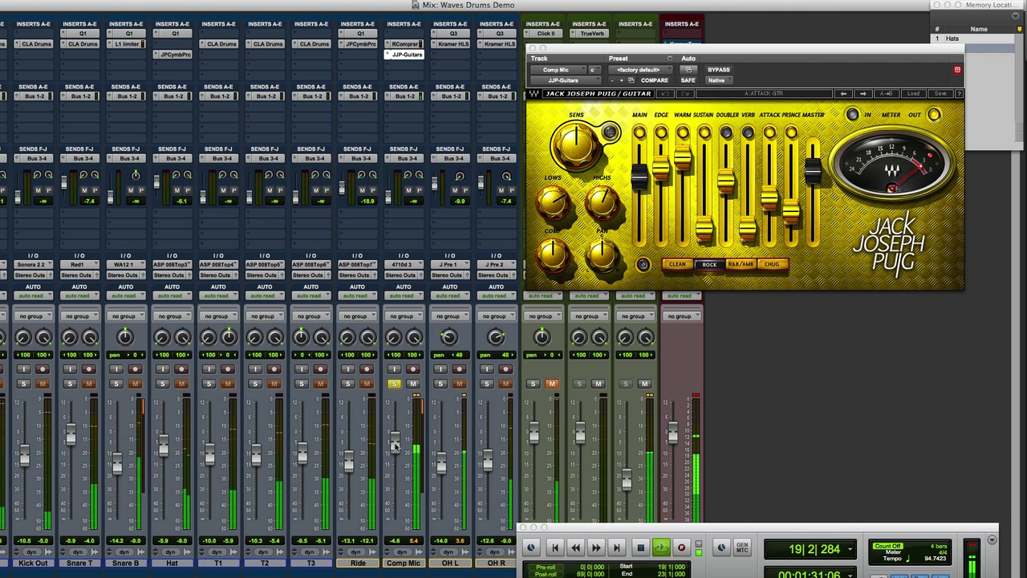
left_click_drag(393, 455, 393, 441)
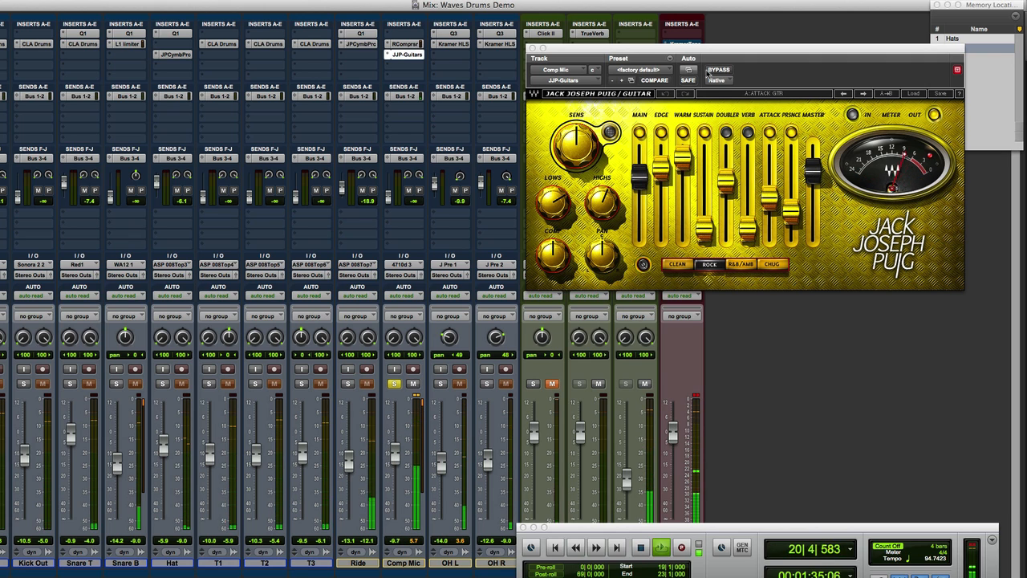
Compare the soloed Comp Mic with JJP-Guitars bypassed and active, and set the plug-in's Lows to 20.3.
left_click(716, 71)
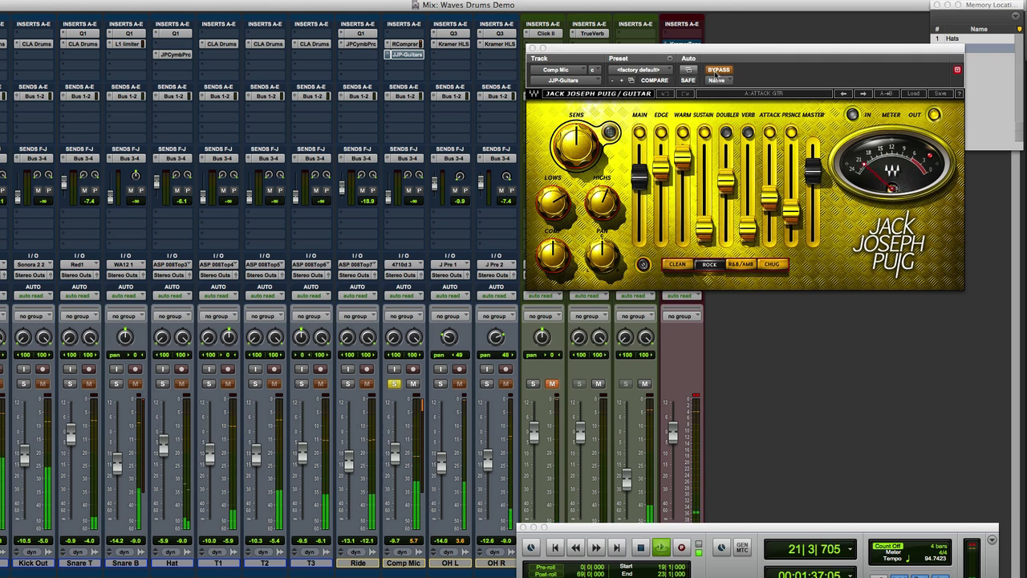
left_click(717, 71)
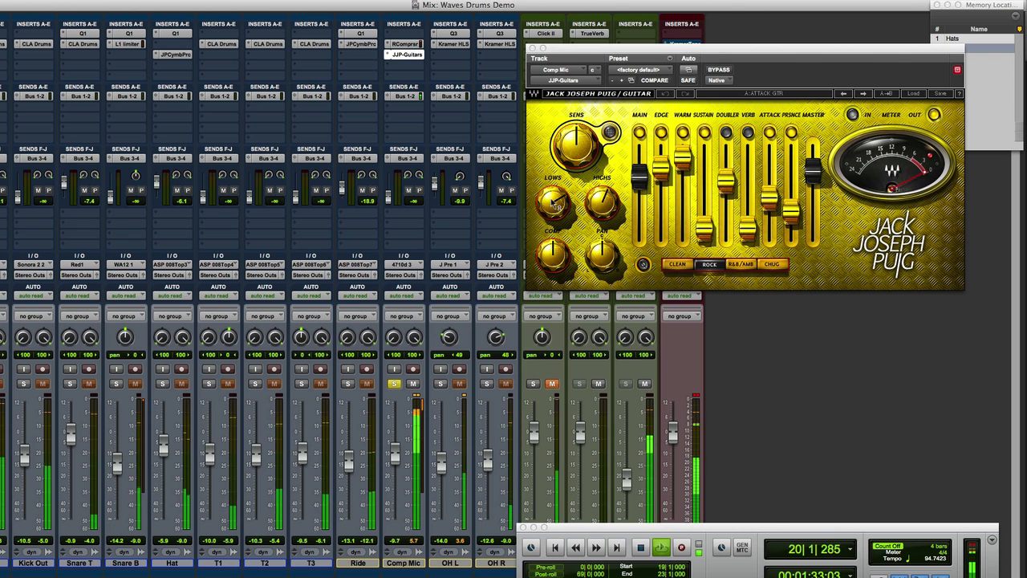
left_click_drag(573, 189, 572, 181)
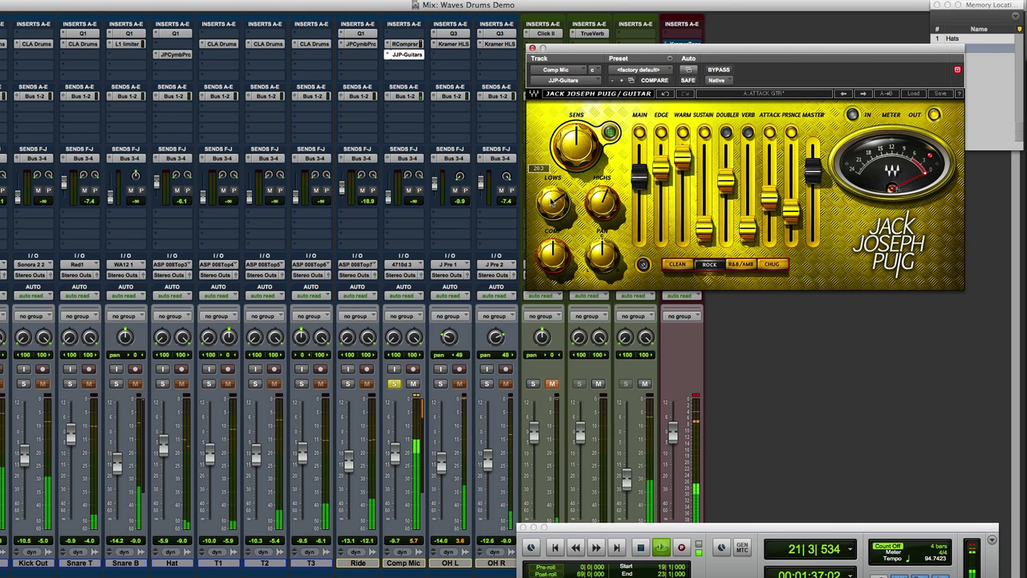
Unsolo Comp Mic and lower its fader to -18.5 dB in the full mix, checking it muted and soloed.
left_click(394, 384)
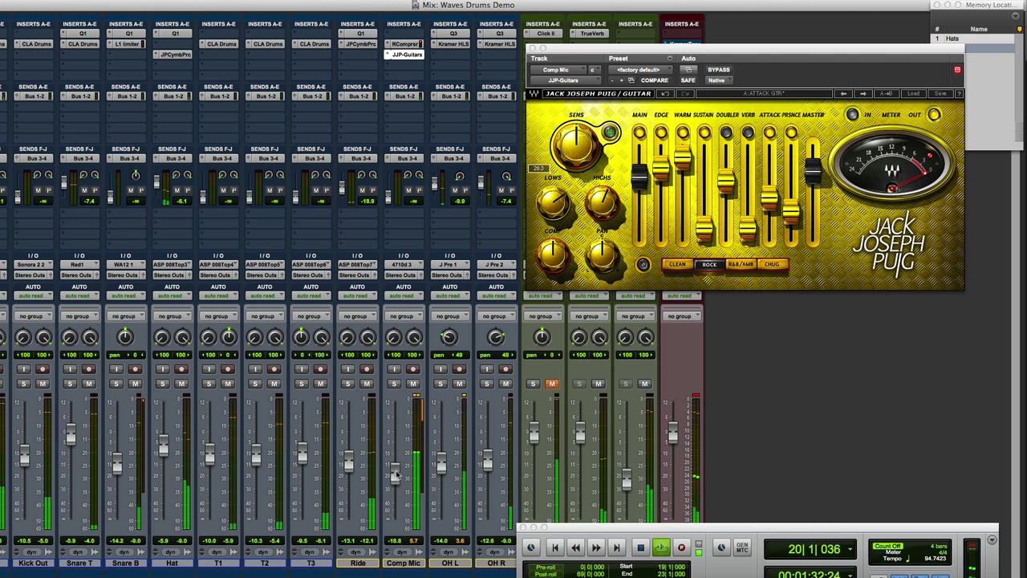
left_click_drag(395, 475, 394, 472)
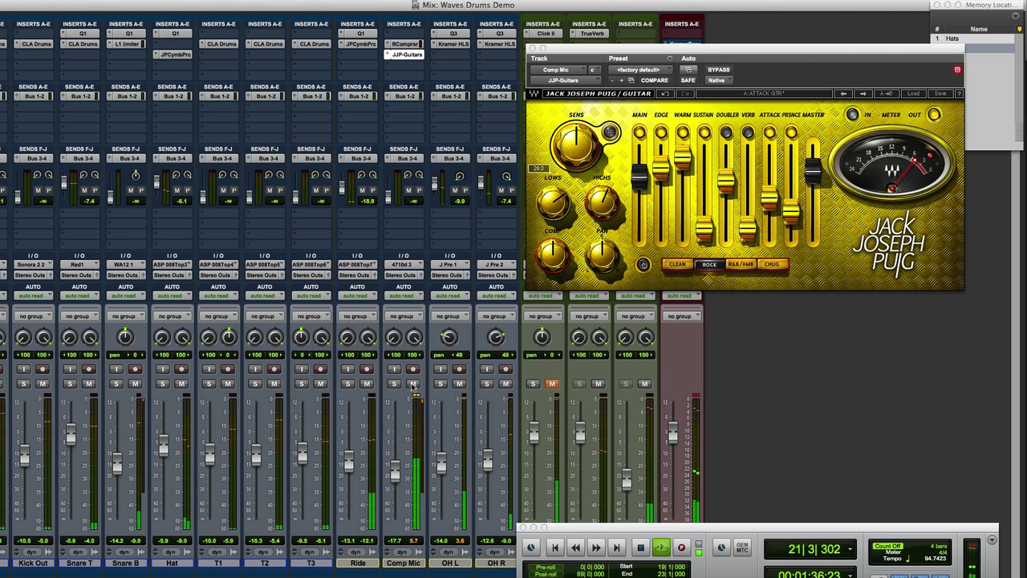
left_click(412, 384)
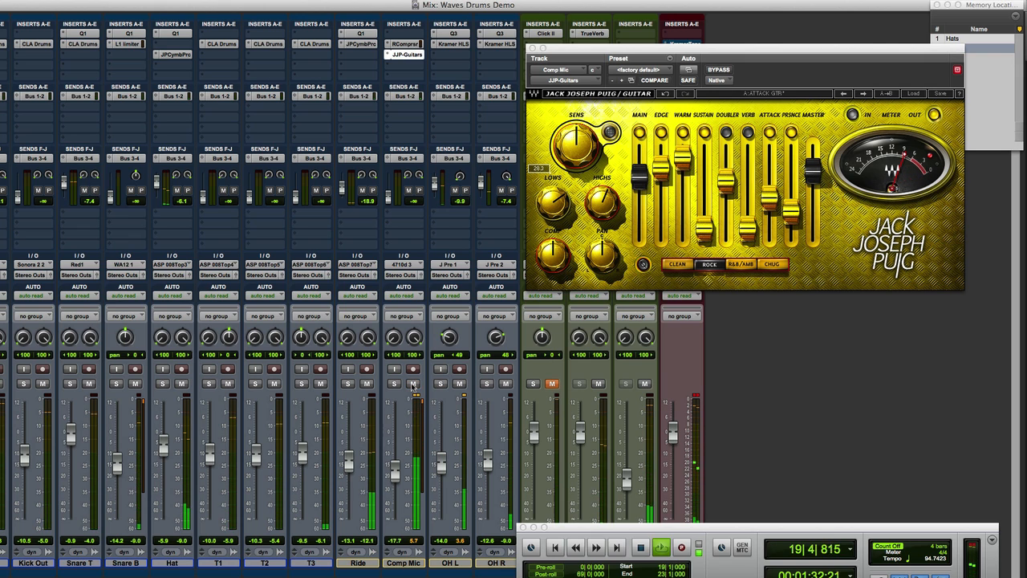
left_click(413, 385)
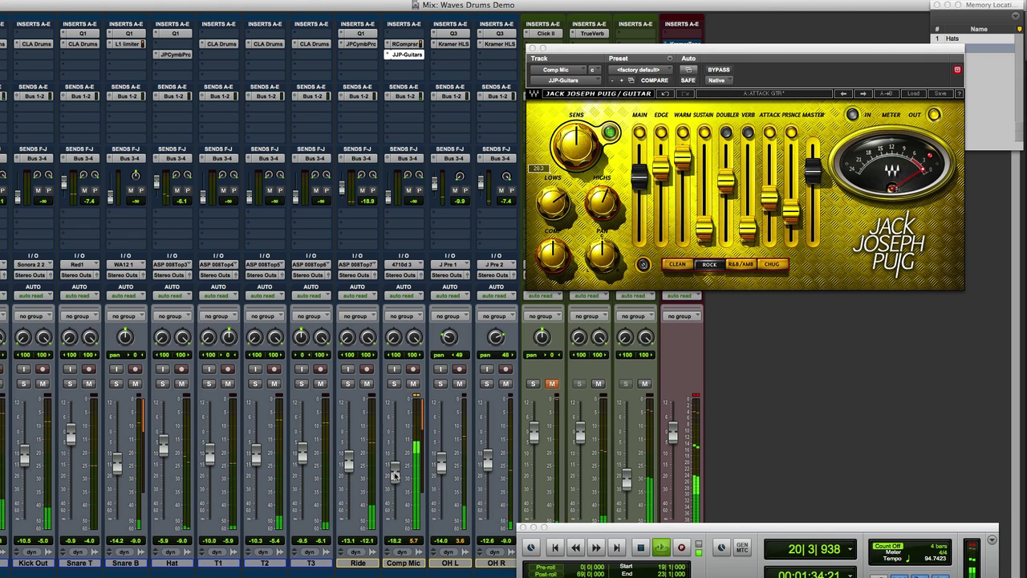
left_click(394, 383)
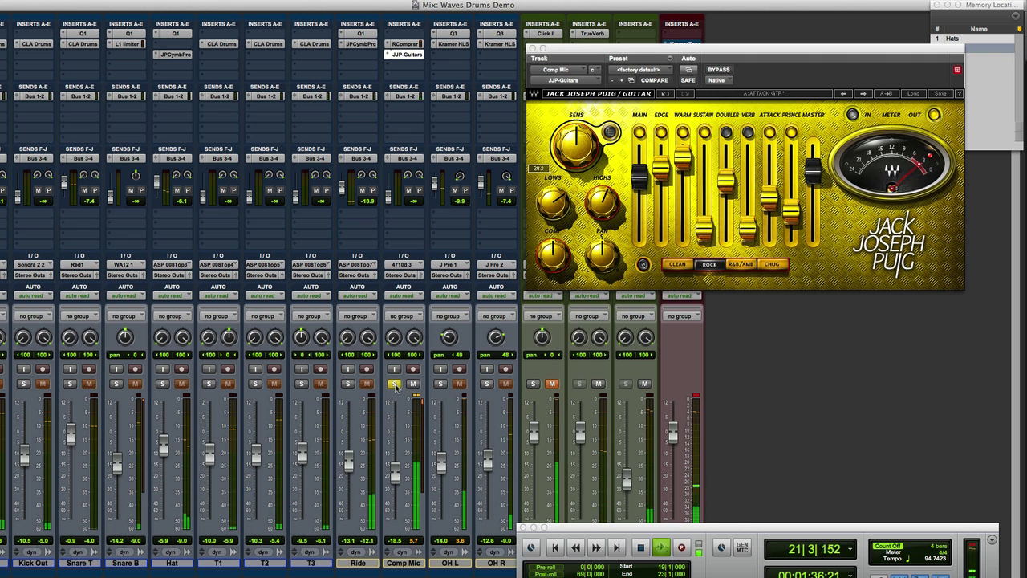
left_click(394, 384)
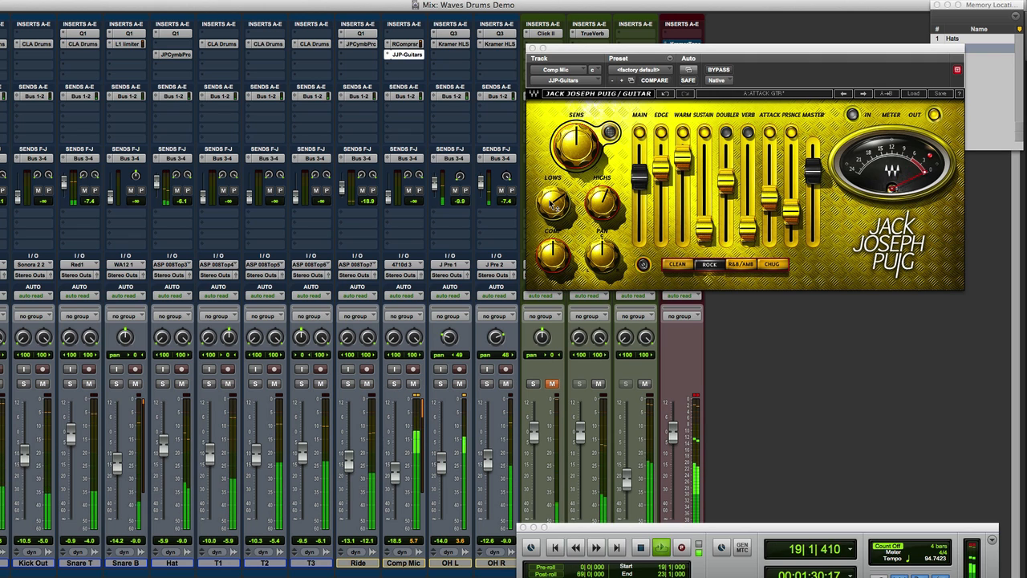
Try less Lows in JJP-Guitars, bring it back up while soloed, and lower the unsoloed Comp Mic fader to -19.0 dB.
left_click_drag(553, 201, 553, 224)
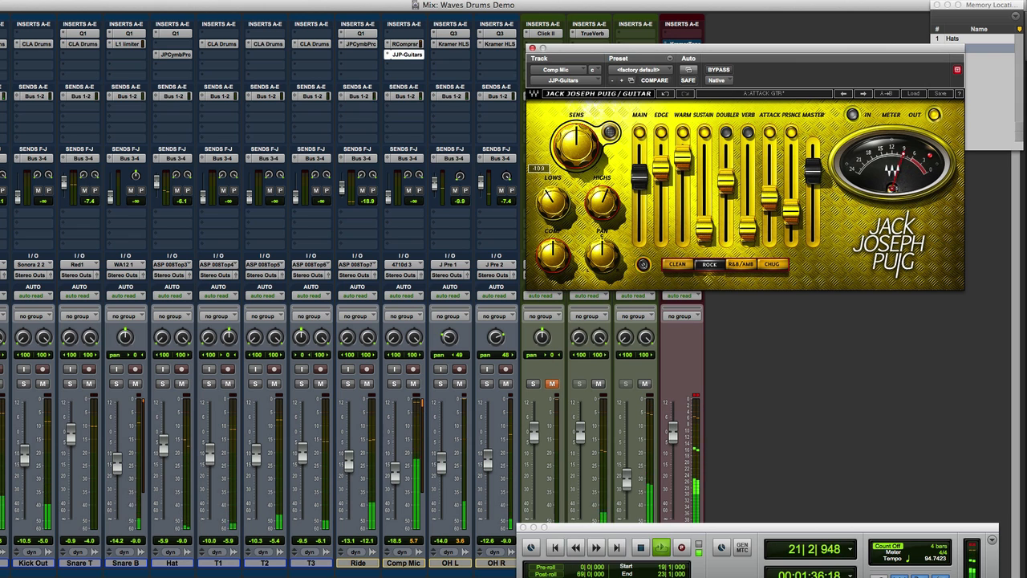
left_click(392, 384)
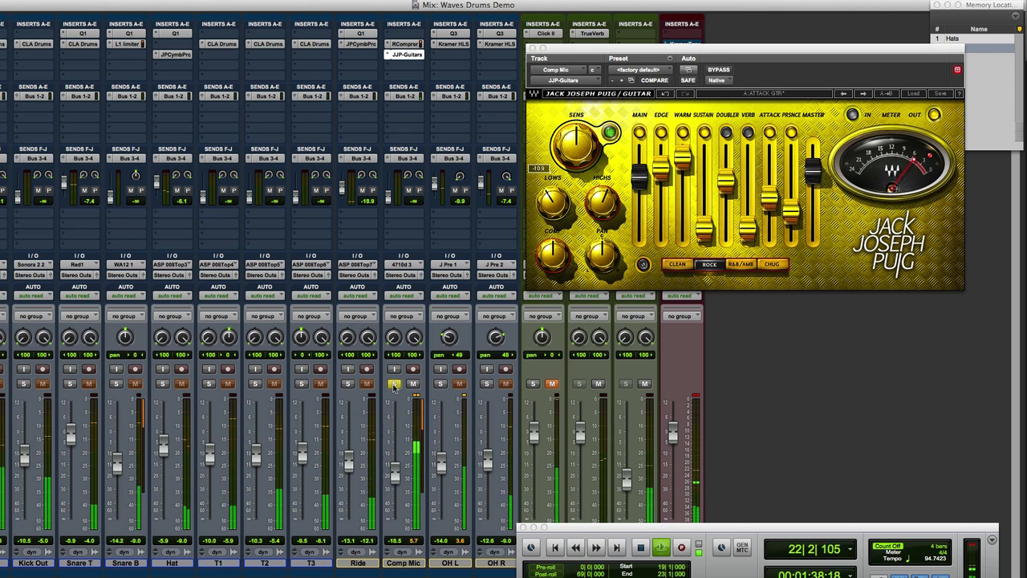
left_click_drag(553, 207, 553, 214)
left_click(394, 384)
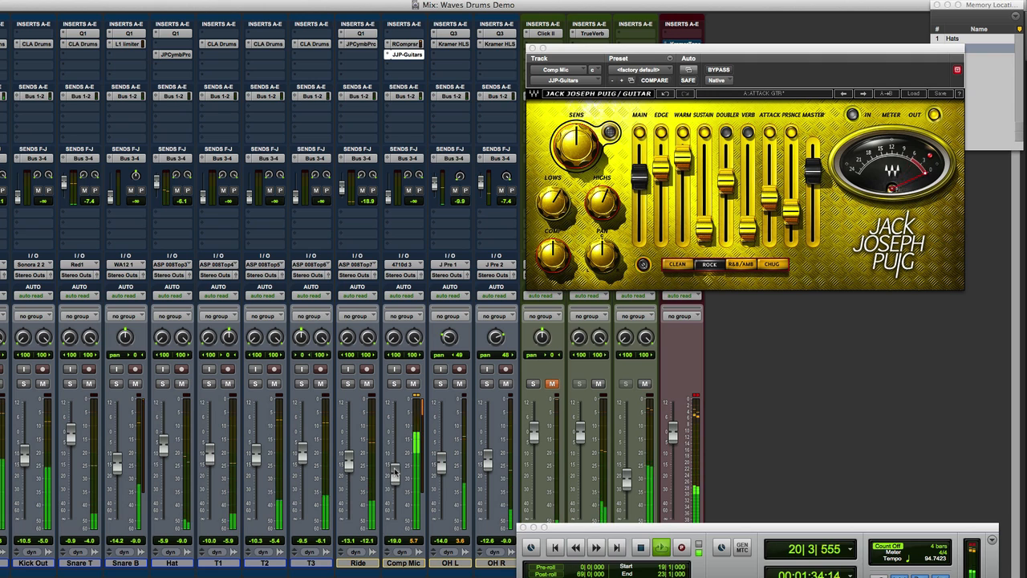
Listen to the mix with Comp Mic muted, stop, and resume playback with the track unmuted.
left_click(413, 385)
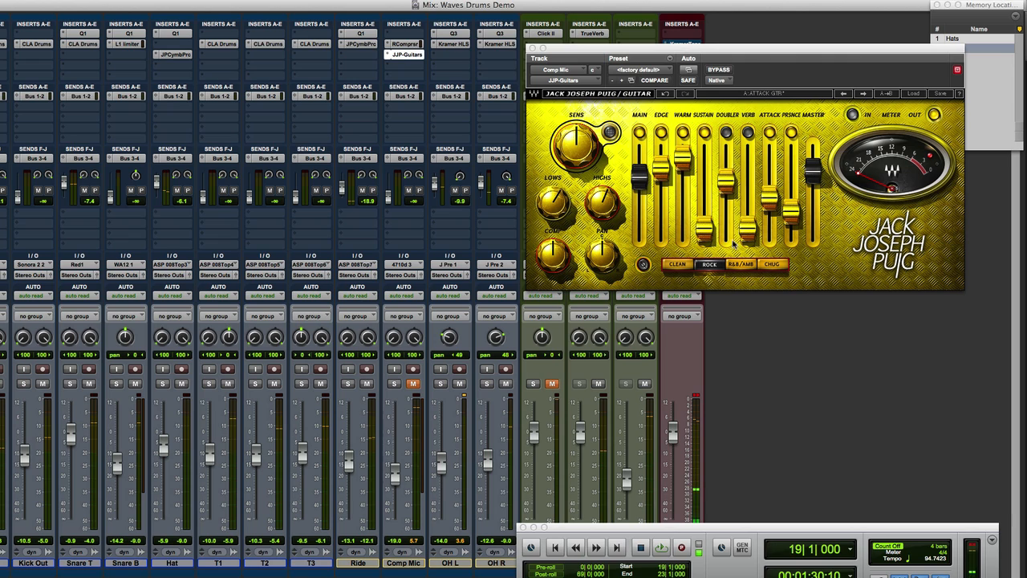
left_click_drag(751, 227, 752, 236)
mouse_move(768, 207)
left_click(413, 385)
key("space")
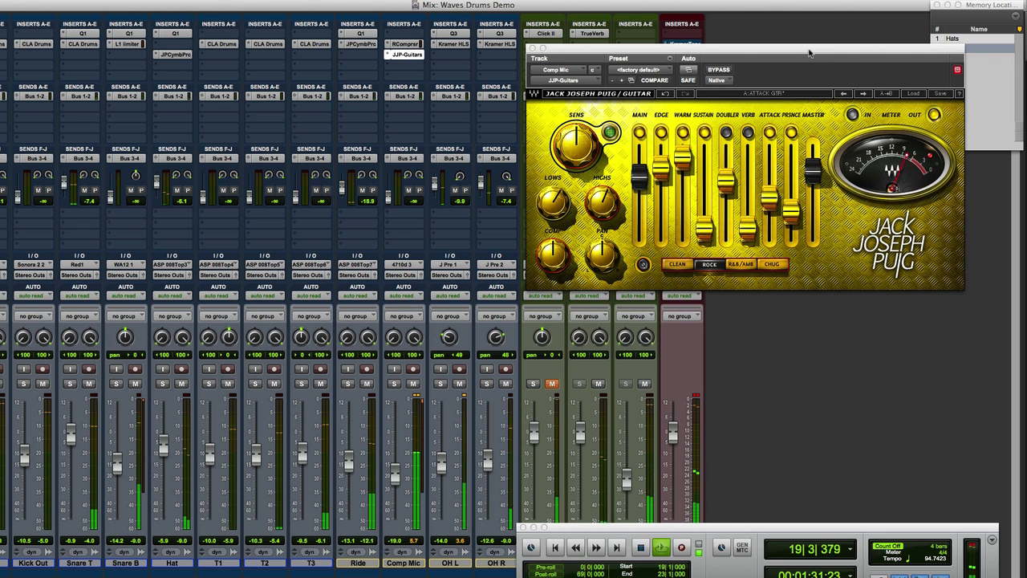
Uncover the memory locations list, play from the Hats location and try raising Comp Mic's Bus 3-4 send.
left_click_drag(810, 53, 764, 62)
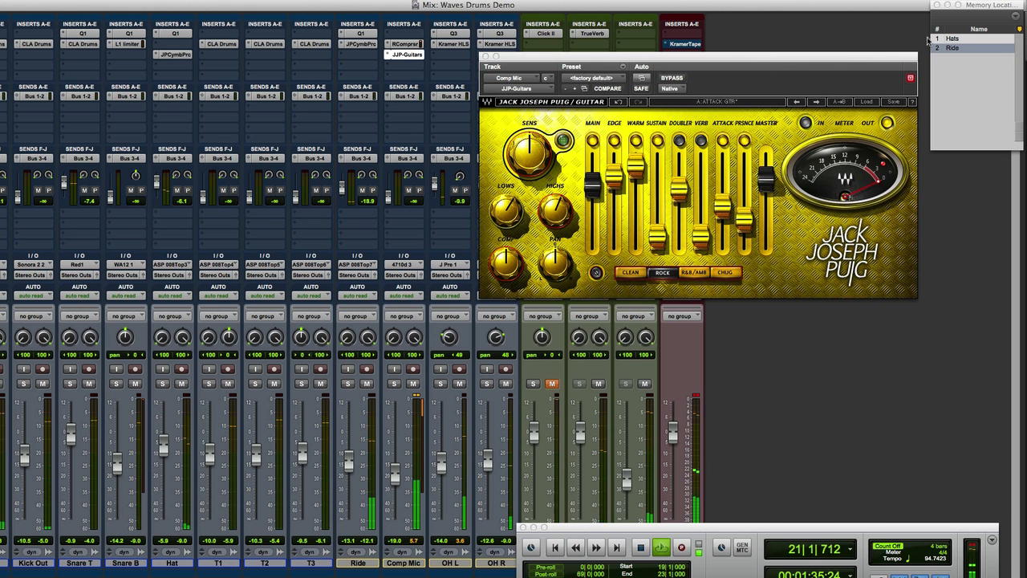
key("space")
left_click(952, 38)
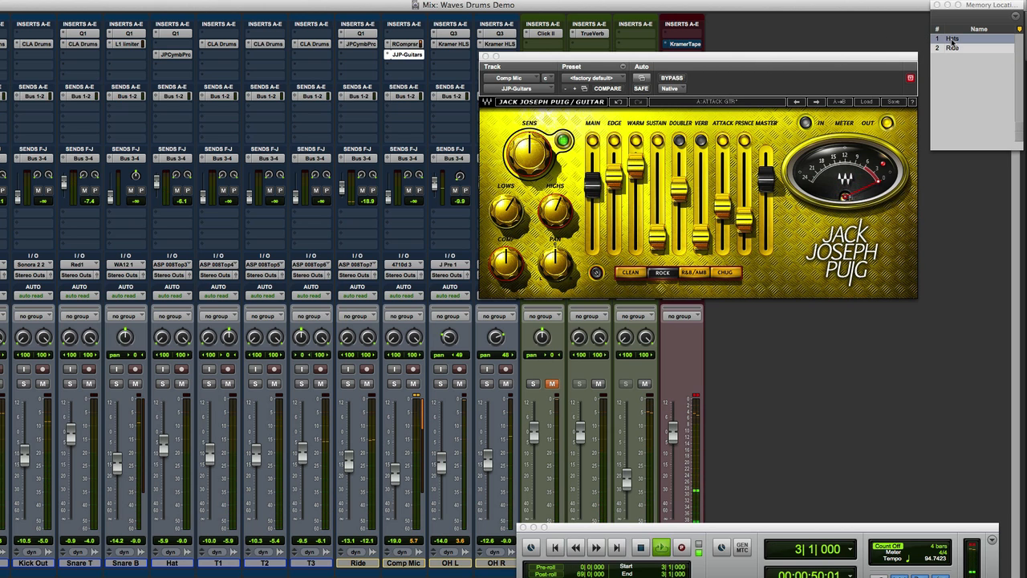
key("space")
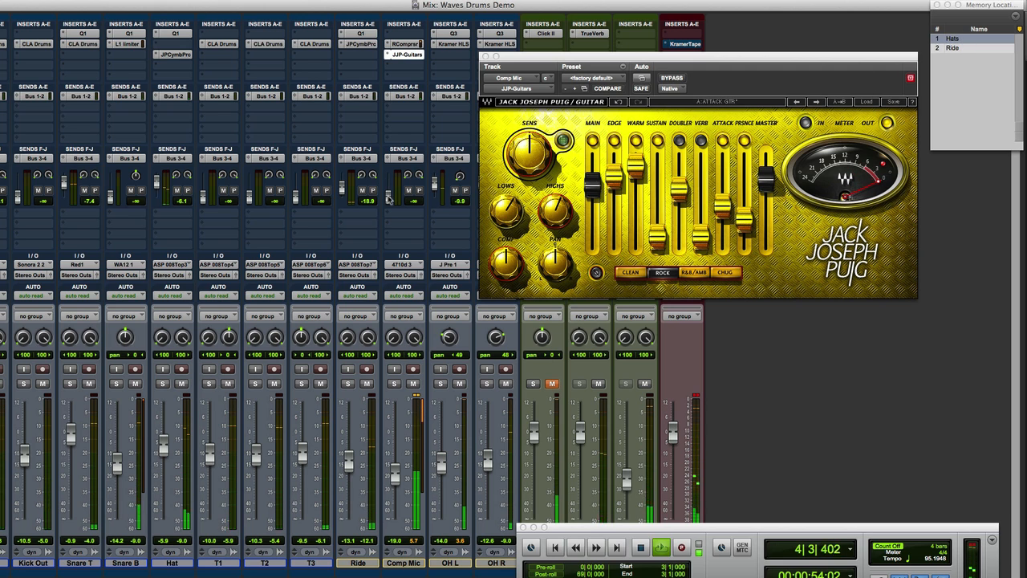
left_click_drag(389, 198, 389, 177)
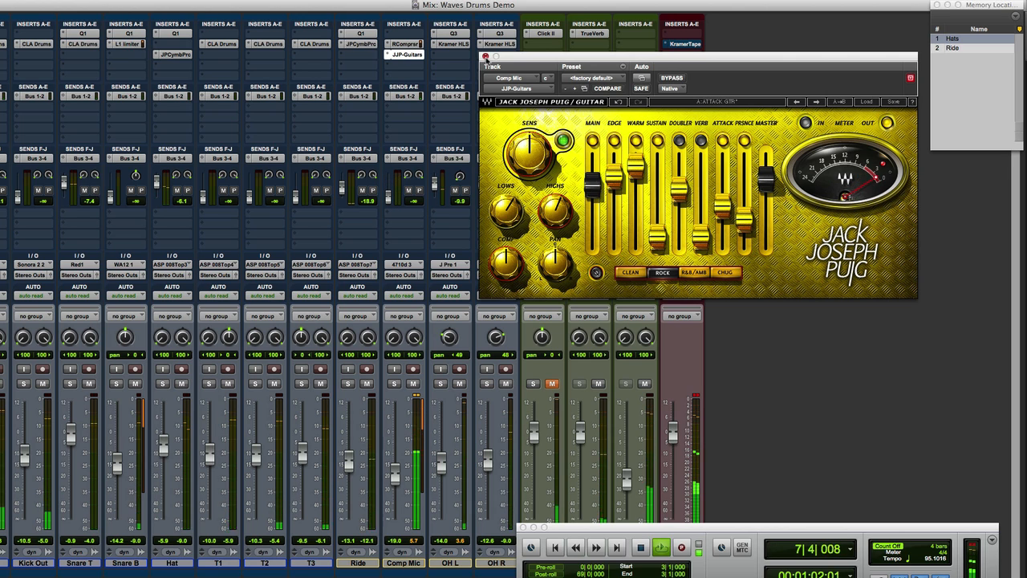
Close the JJP-Guitars window, lower the Comp Mic fader to -19.5 dB and stop playback.
left_click(485, 57)
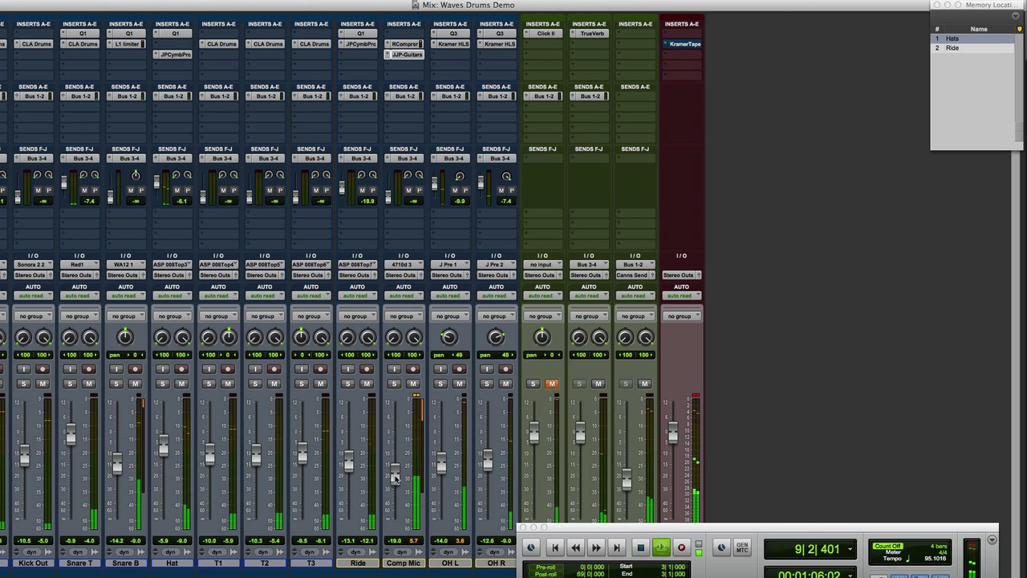
left_click_drag(395, 474, 395, 476)
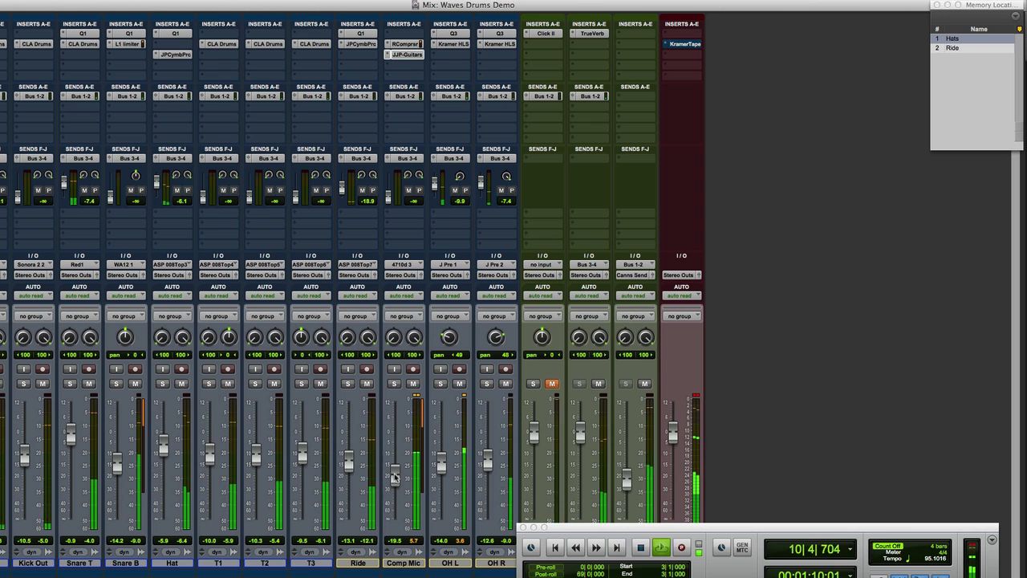
key("space")
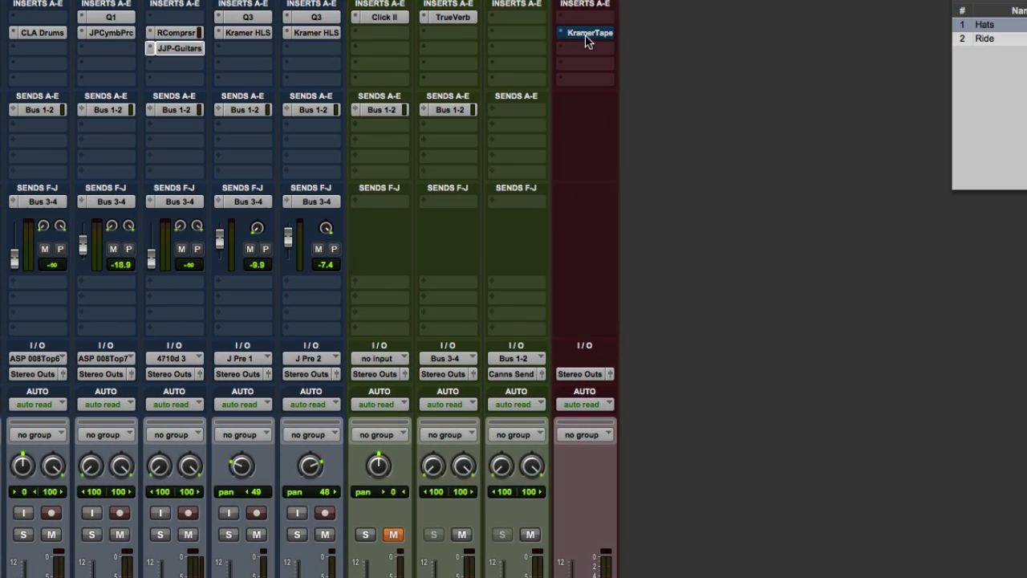
Open the Kramer Tape insert on Master 1 and compare it bypassed and active during playback, leaving it active.
left_click(679, 43)
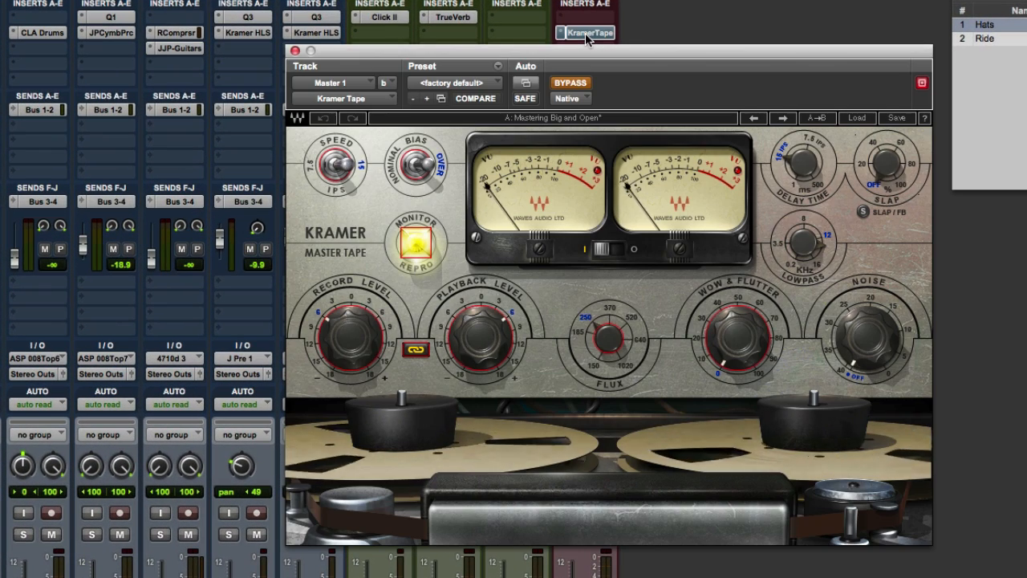
left_click(570, 83)
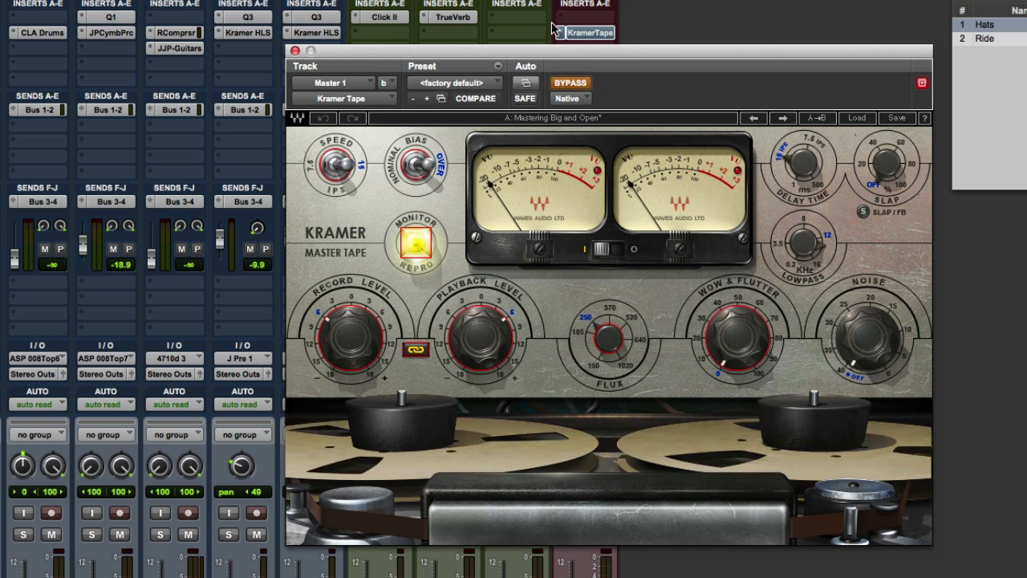
left_click(572, 85)
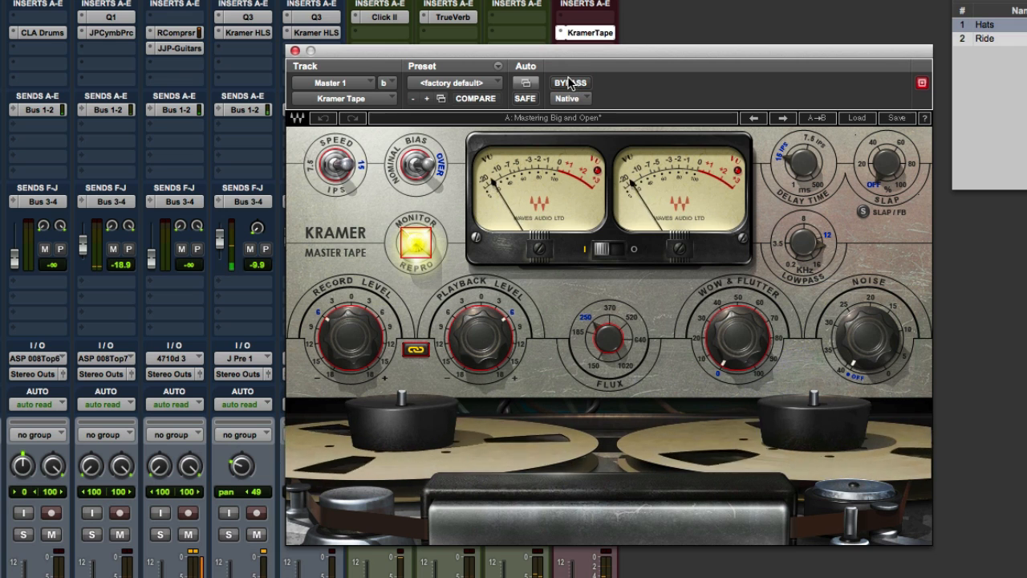
left_click(572, 85)
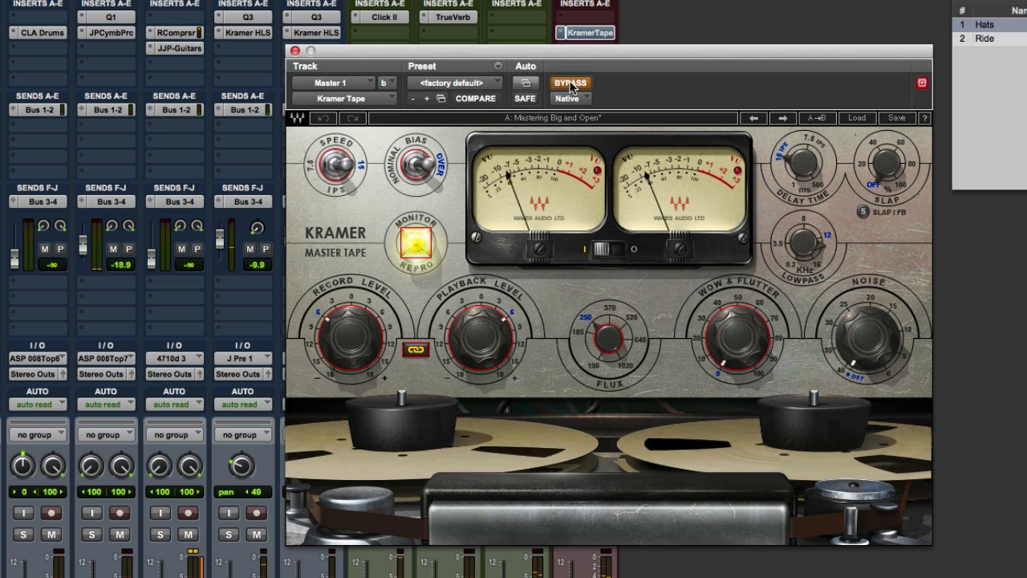
left_click(572, 85)
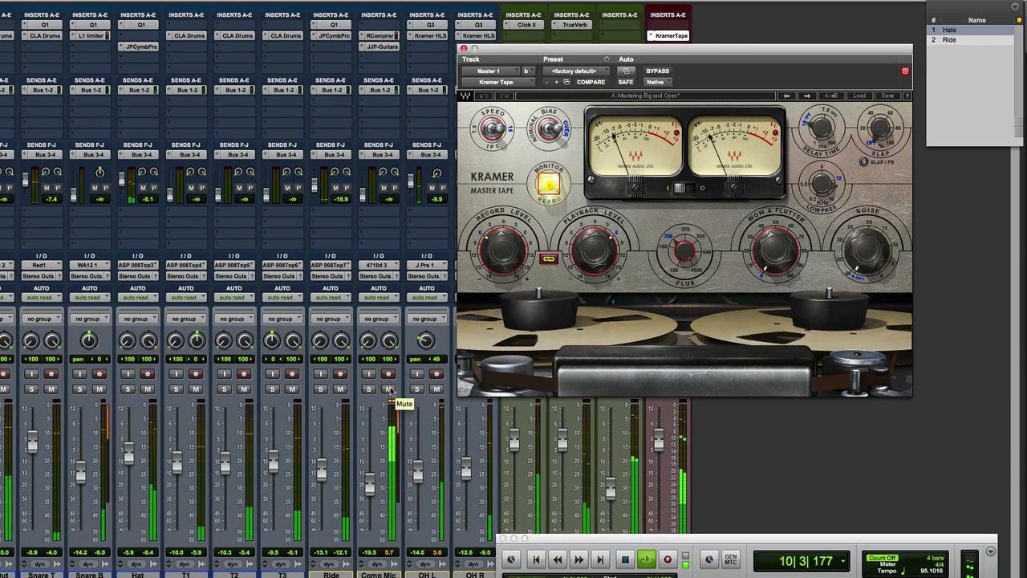
Mute and unmute Comp Mic during playback to compare the mix with and without it.
left_click(390, 390)
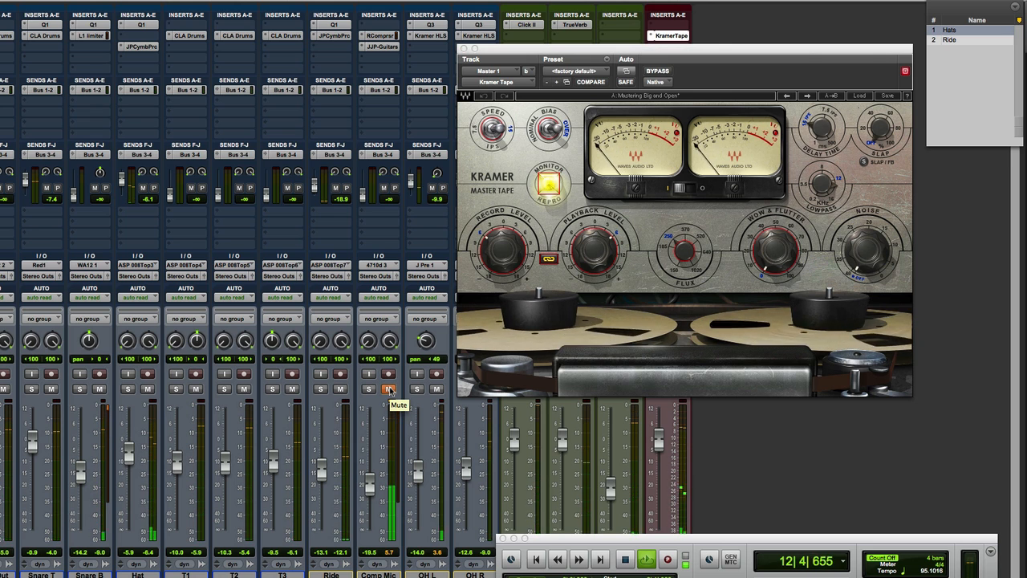
left_click(390, 390)
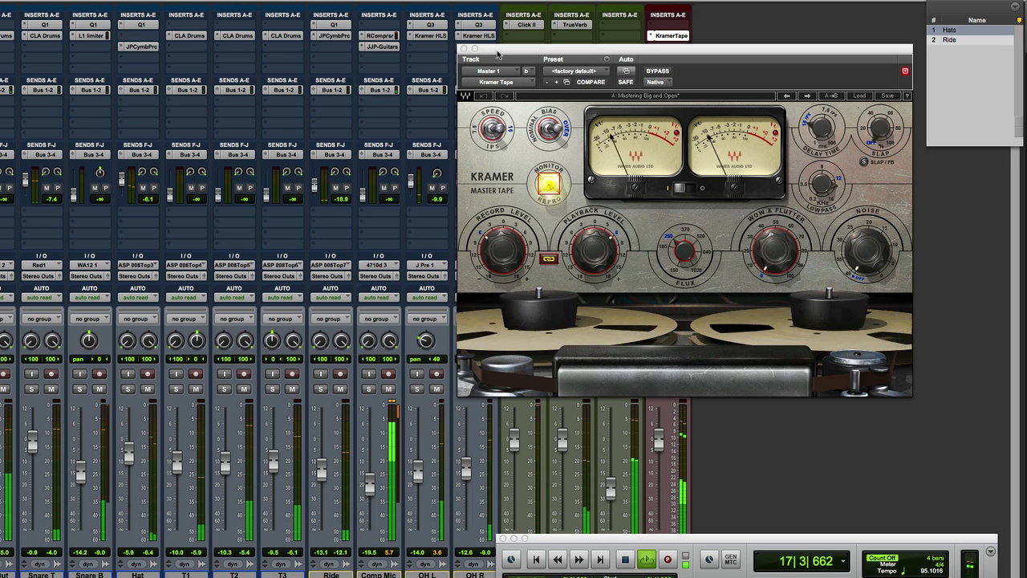
Recheck Kramer Tape bypassed and active with its window moved aside, raise Snare T's Bus 3-4 send to -4.8 dB and stop playback.
left_click_drag(517, 51, 321, 73)
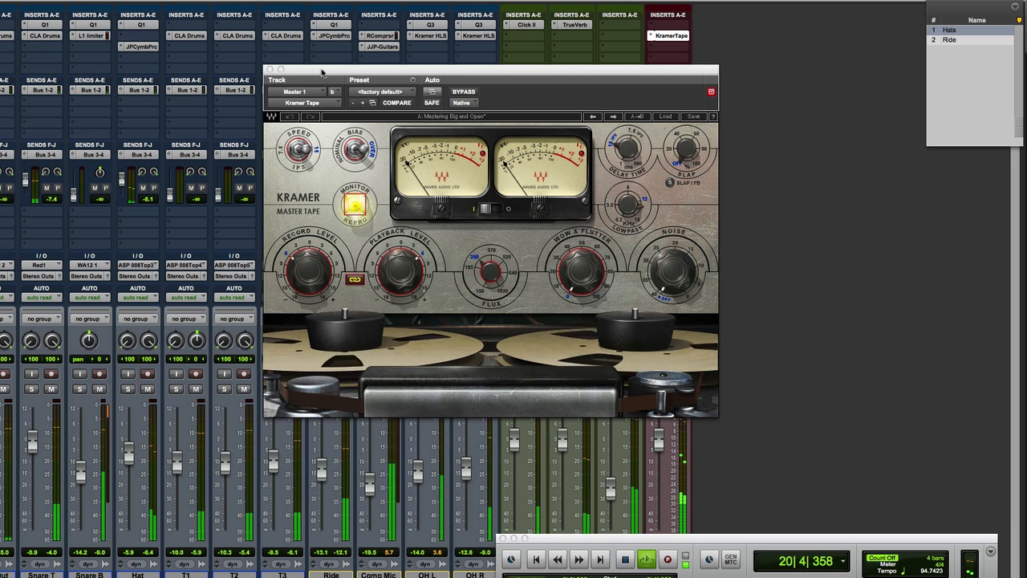
left_click(463, 91)
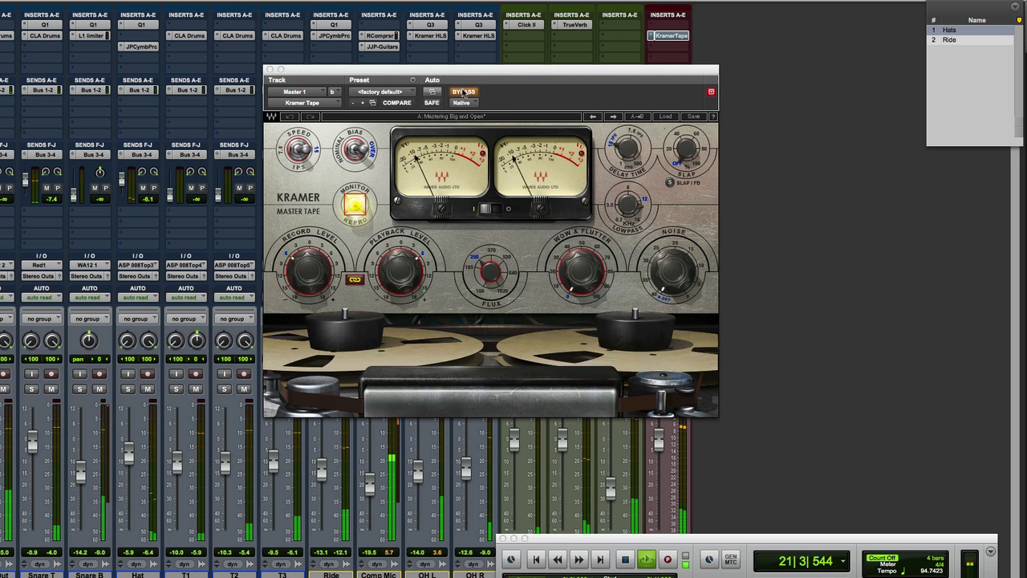
left_click(463, 92)
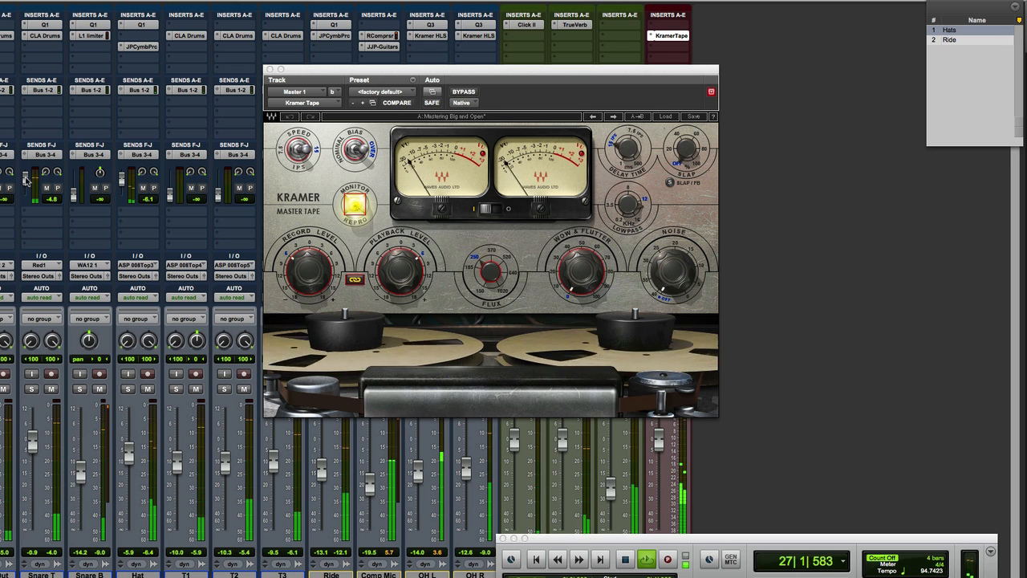
key("space")
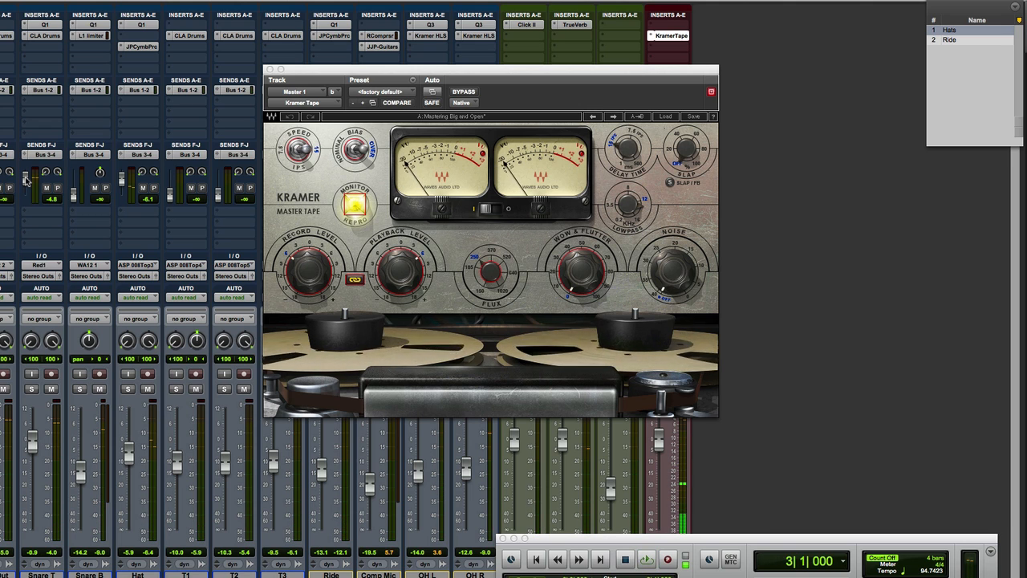